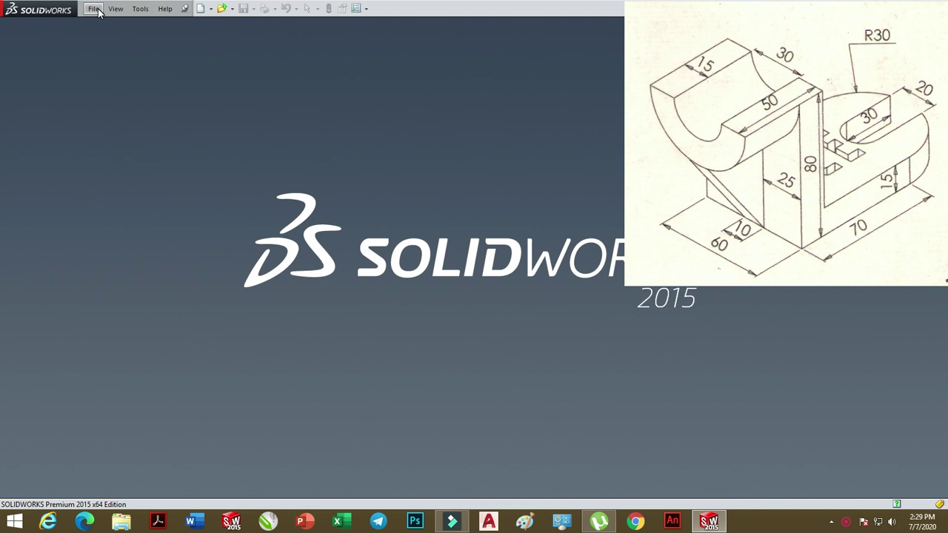
- Create a new blank Part document (Part3) via File > New
{"action": "left_click", "coordinate": [95, 8]}
{"action": "left_click", "coordinate": [129, 28]}
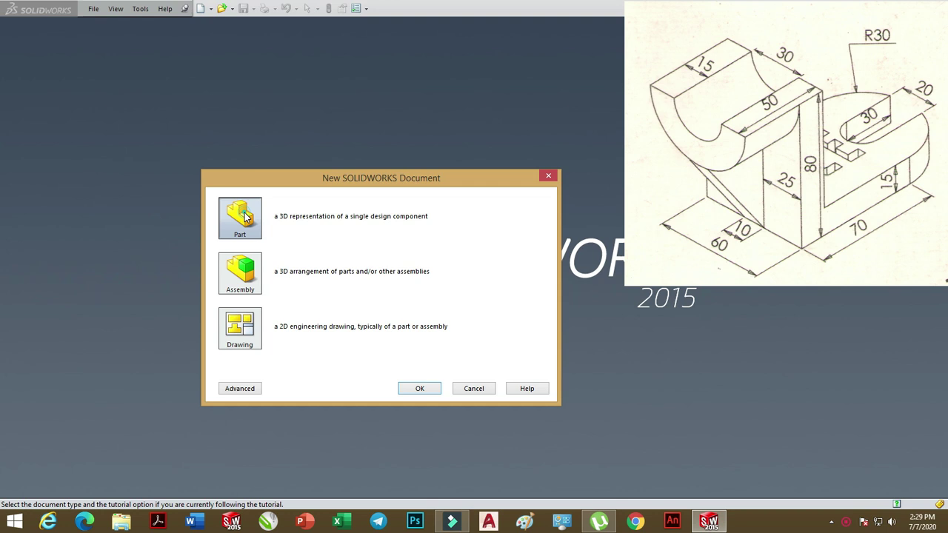
{"action": "left_click", "coordinate": [420, 388]}
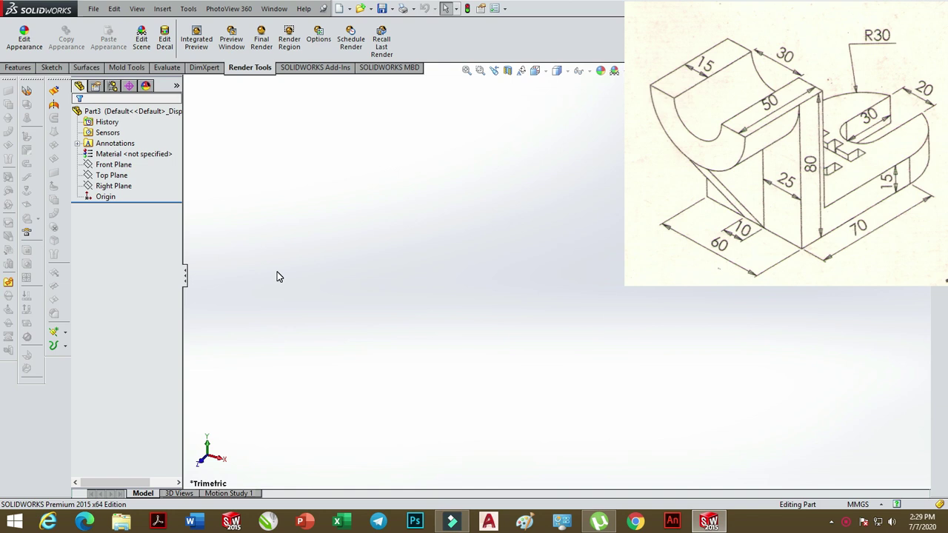
- Select the Front Plane and view it face-on, ready to sketch lines
{"action": "left_click", "coordinate": [111, 165]}
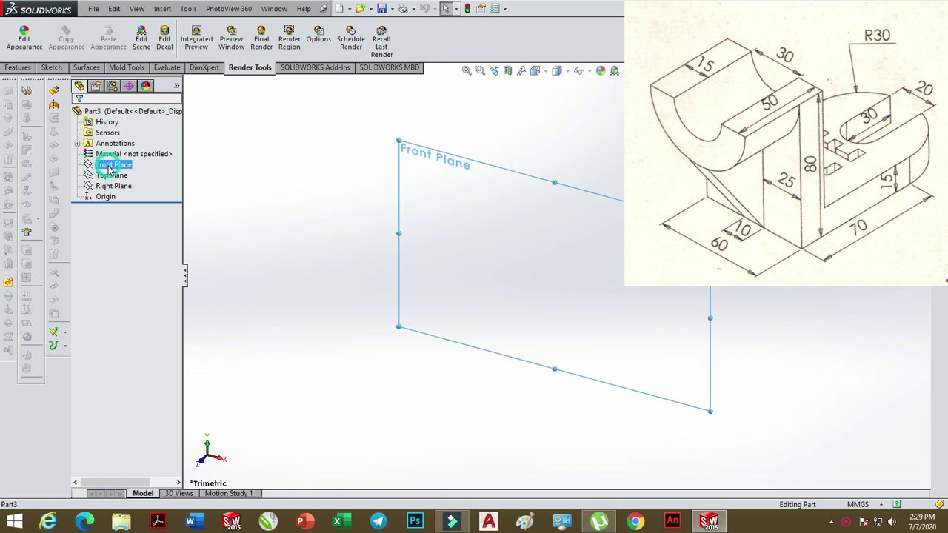
{"action": "left_click", "coordinate": [536, 71]}
{"action": "left_click", "coordinate": [597, 131]}
{"action": "key", "text": "ctrl+1"}
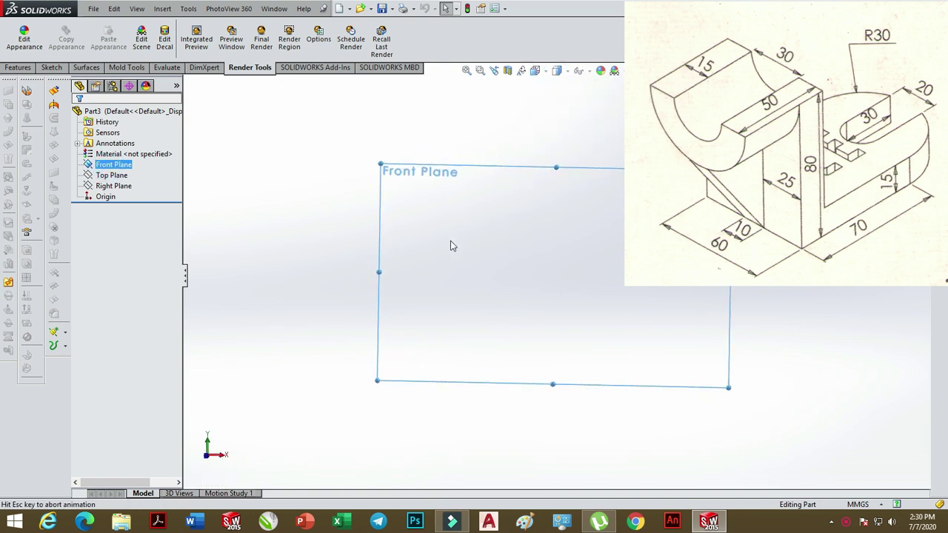
{"action": "left_click", "coordinate": [52, 68]}
{"action": "left_click", "coordinate": [83, 28]}
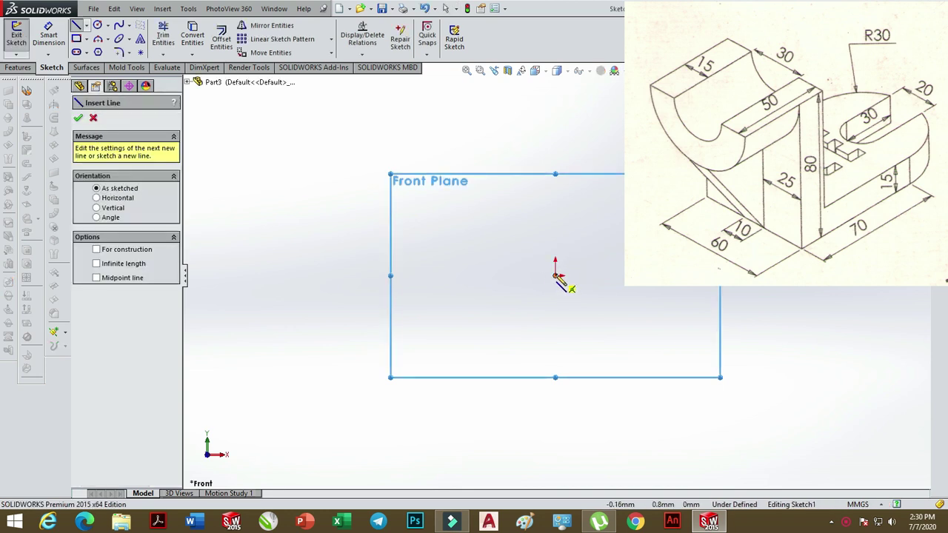
- Draw the closed six-line L profile starting and ending at the origin
{"action": "left_click", "coordinate": [556, 276]}
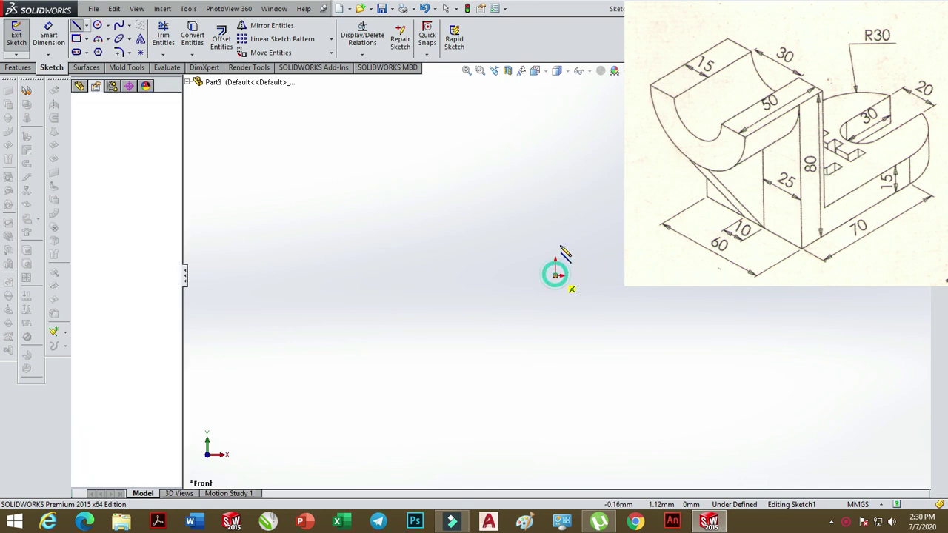
{"action": "left_click", "coordinate": [556, 163]}
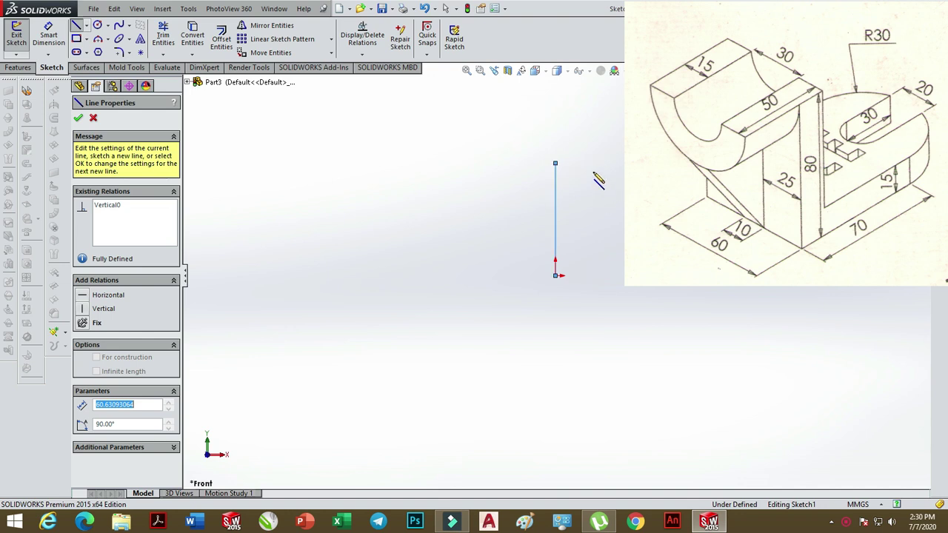
{"action": "scroll", "coordinate": [577, 183], "scroll_direction": "down", "scroll_amount": 1}
{"action": "scroll", "coordinate": [556, 197], "scroll_direction": "down", "scroll_amount": 1}
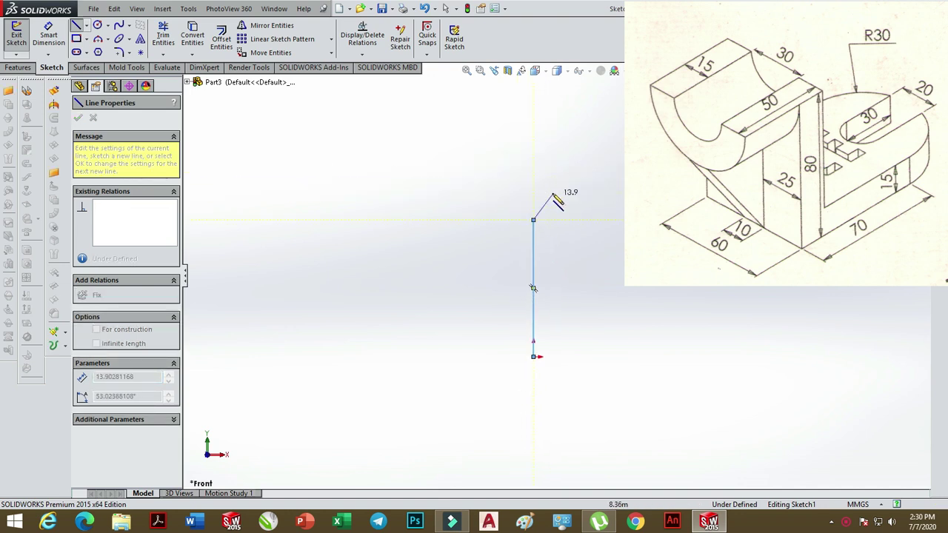
{"action": "scroll", "coordinate": [561, 283], "scroll_direction": "up", "scroll_amount": 1}
{"action": "left_click", "coordinate": [561, 230]}
{"action": "left_click", "coordinate": [561, 321]}
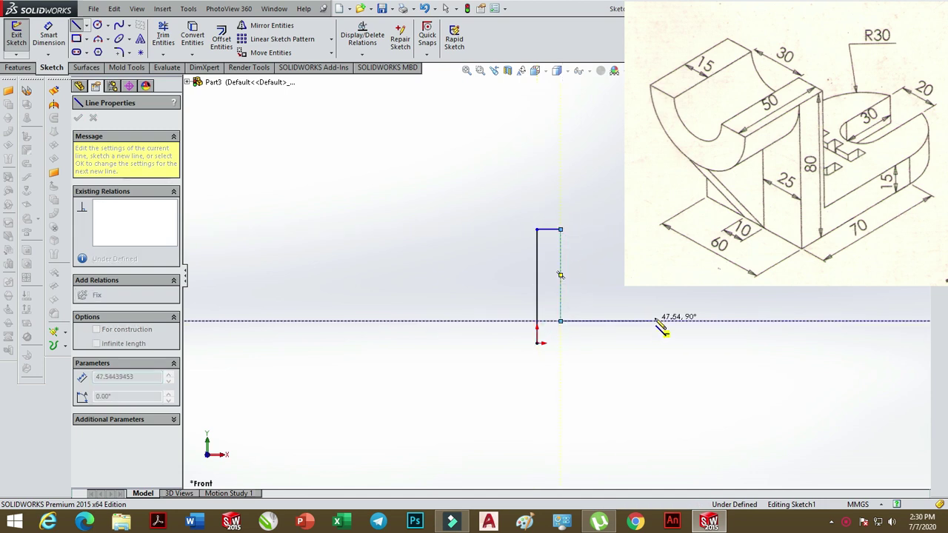
{"action": "left_click", "coordinate": [676, 321]}
{"action": "left_click", "coordinate": [676, 342]}
{"action": "left_click", "coordinate": [537, 342]}
{"action": "scroll", "coordinate": [687, 299], "scroll_direction": "down", "scroll_amount": 2}
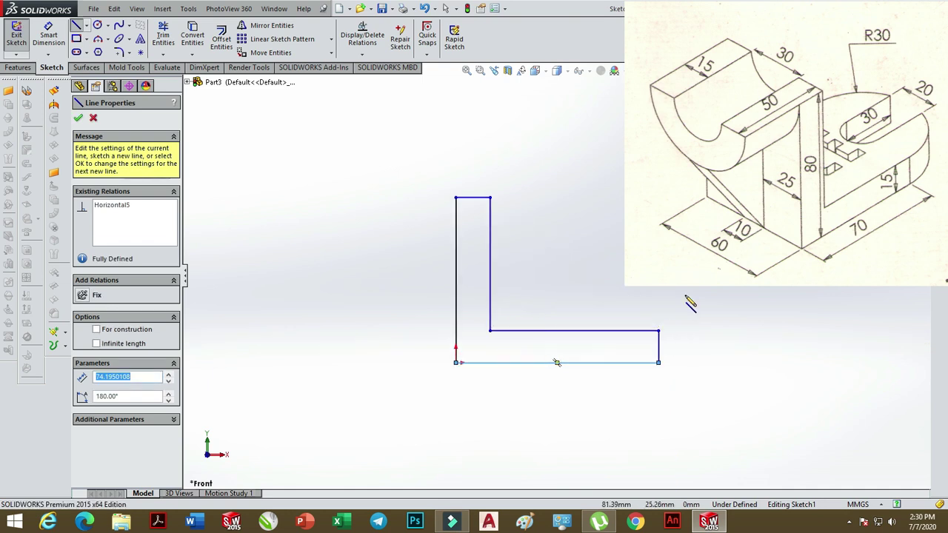
{"action": "left_click", "coordinate": [47, 37]}
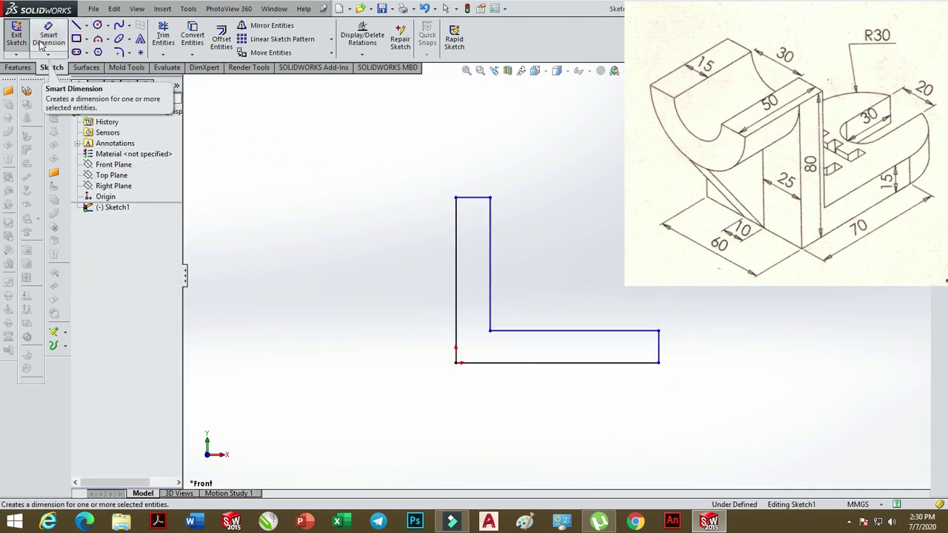
- Dimension the left line to 80 mm height and the bottom line to 100 mm length
{"action": "left_click", "coordinate": [457, 260]}
{"action": "left_click", "coordinate": [409, 277]}
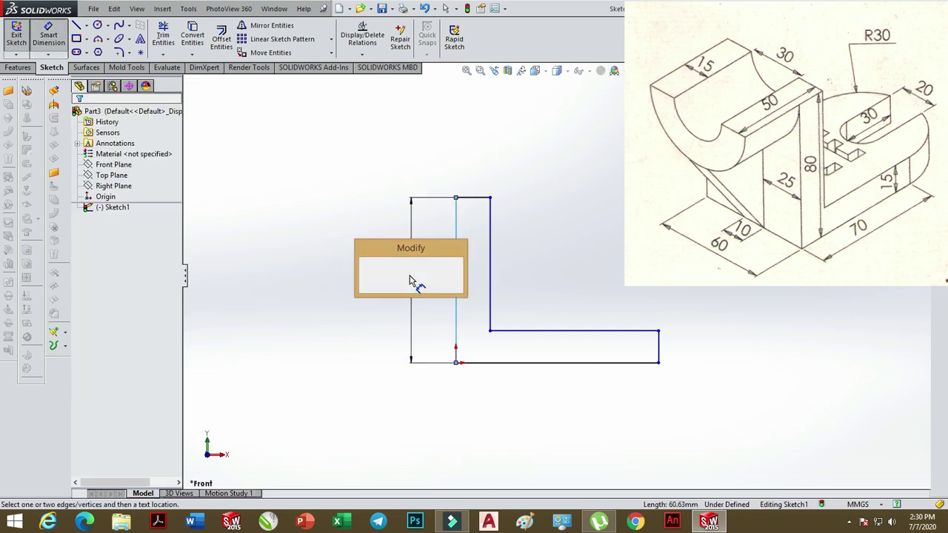
{"action": "type", "text": "80"}
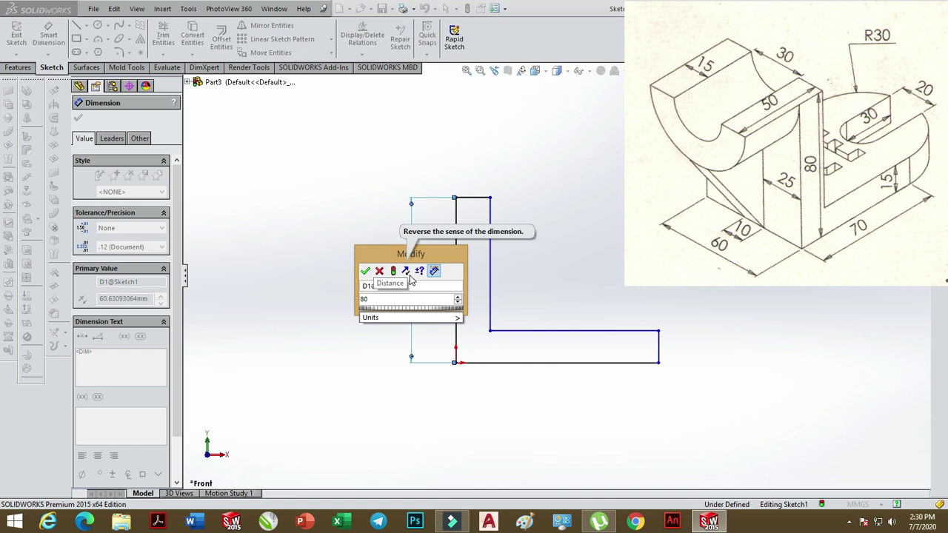
{"action": "key", "text": "Return"}
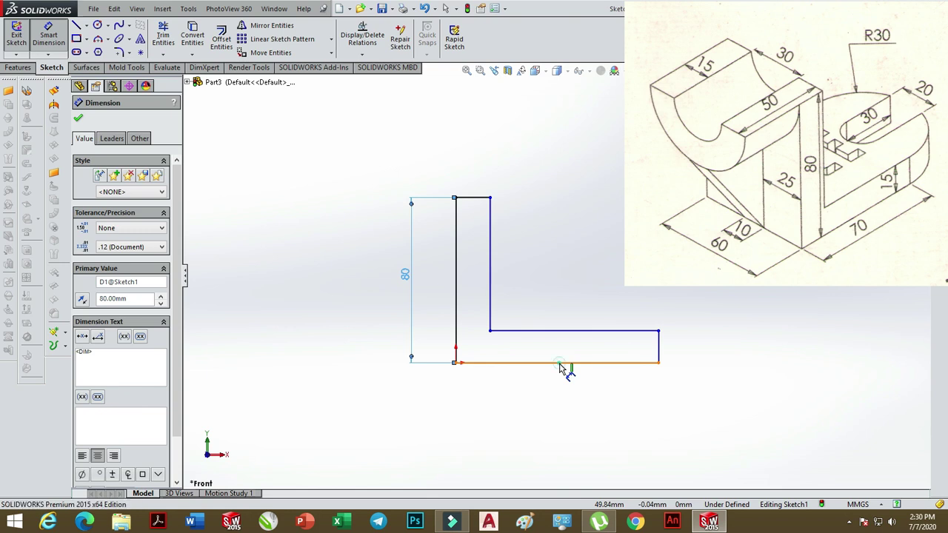
{"action": "left_click", "coordinate": [563, 363]}
{"action": "left_click", "coordinate": [551, 391]}
{"action": "type", "text": "100"}
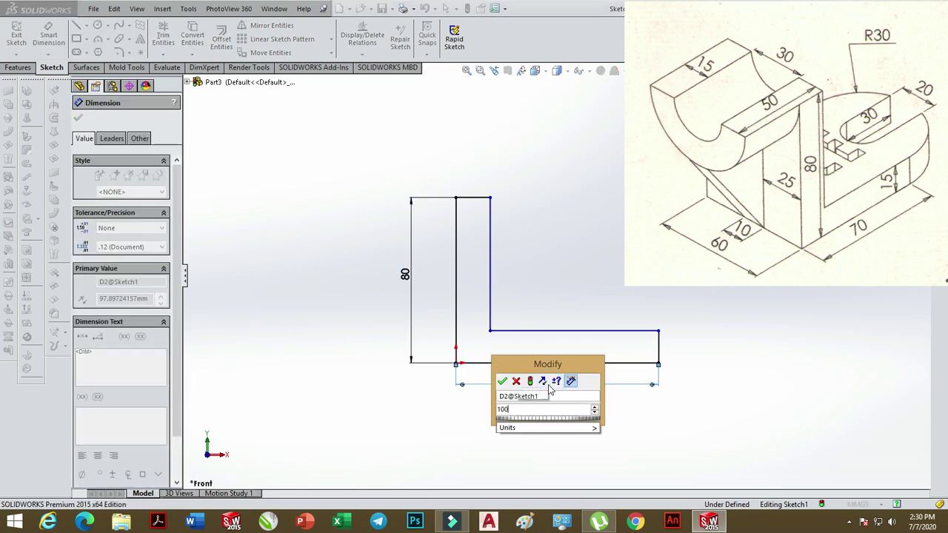
{"action": "key", "text": "Return"}
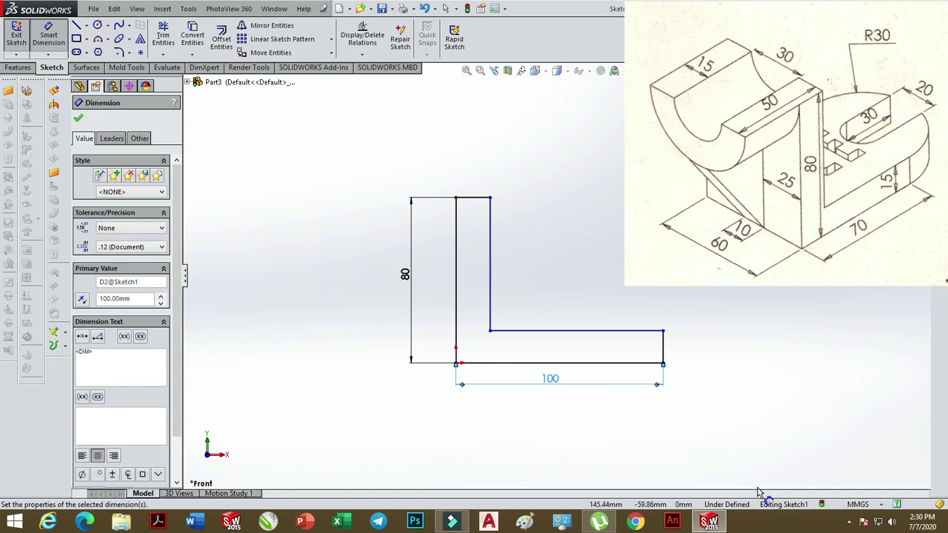
- Dimension the base thickness to 15 mm and the upright width to 15 mm
{"action": "left_click", "coordinate": [665, 349]}
{"action": "left_click", "coordinate": [698, 354]}
{"action": "type", "text": "15"}
{"action": "key", "text": "Return"}
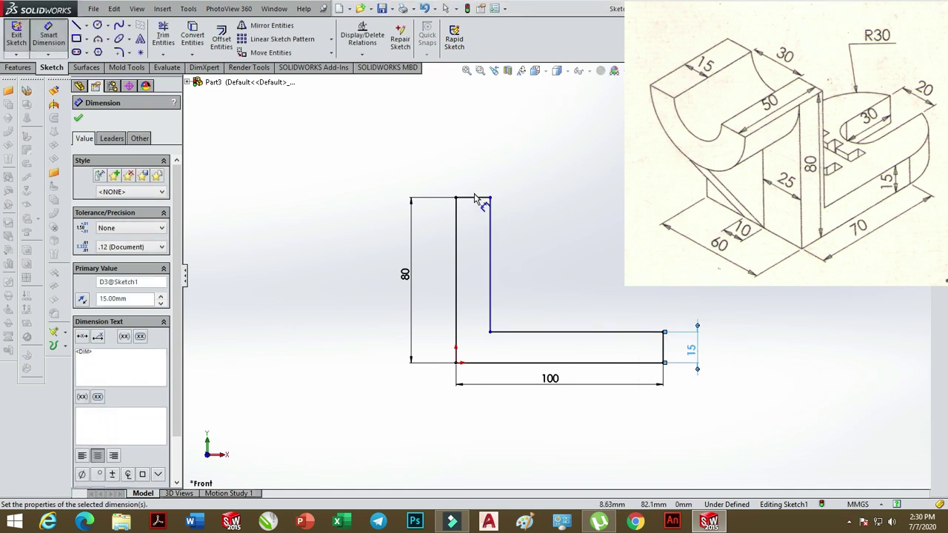
{"action": "left_click", "coordinate": [474, 202]}
{"action": "left_click", "coordinate": [469, 185]}
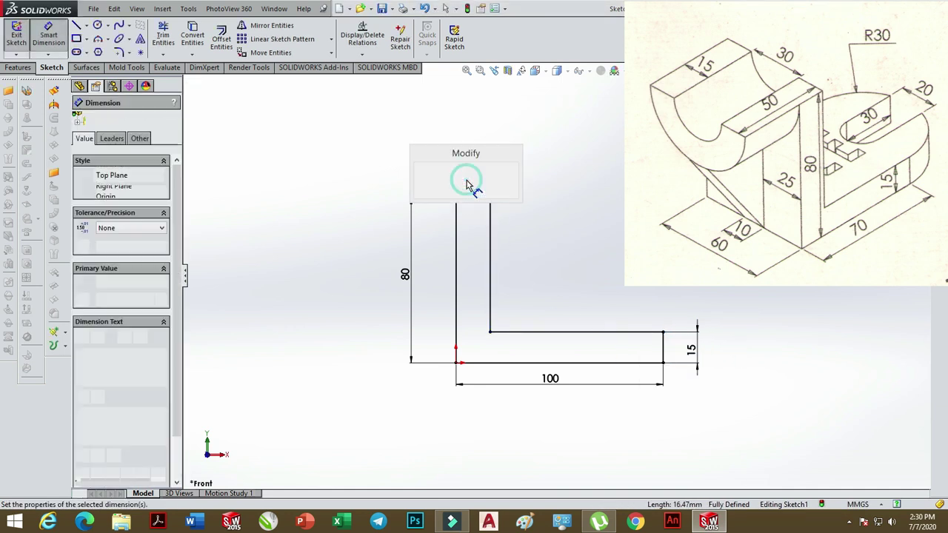
{"action": "type", "text": "1"}
{"action": "key", "text": "Return"}
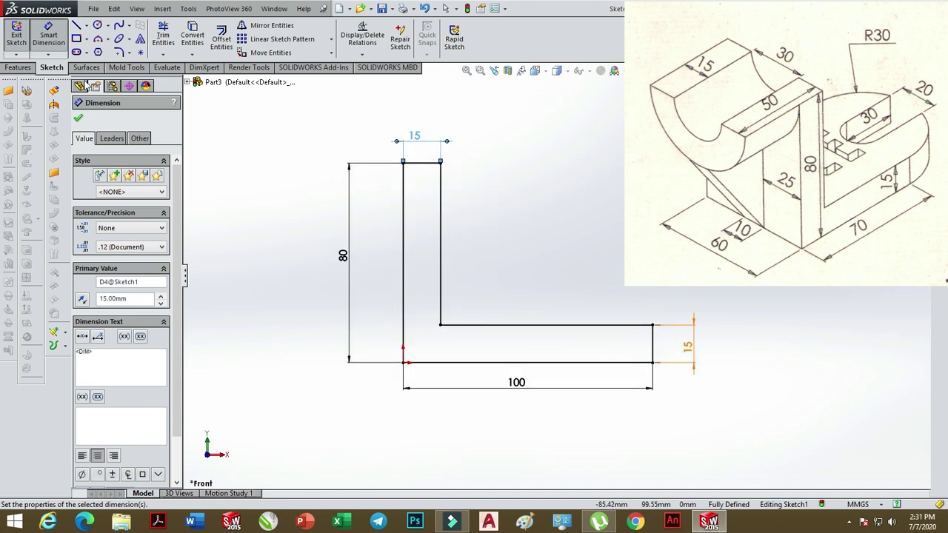
{"action": "left_click", "coordinate": [21, 68]}
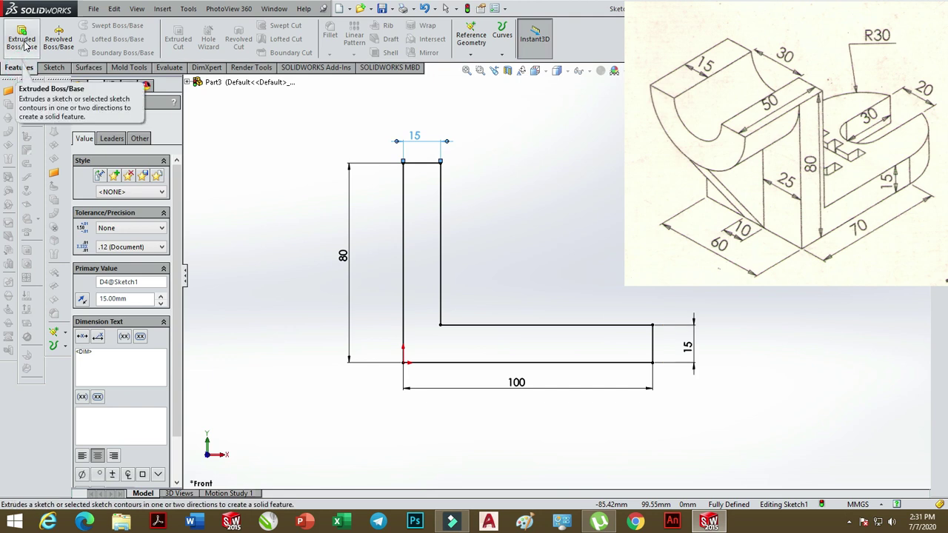
- Extrude the L sketch 60 mm deep into a solid, Boss-Extrude1
{"action": "left_click", "coordinate": [25, 46]}
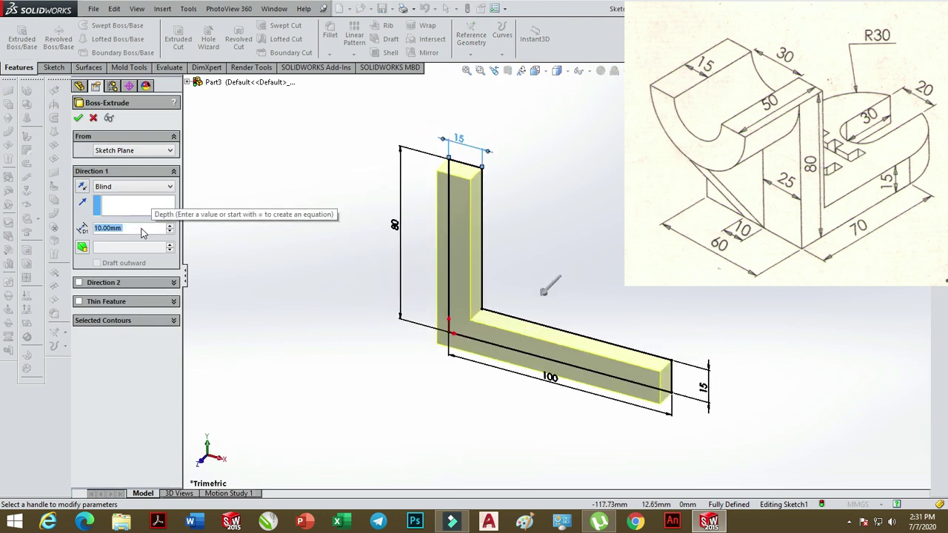
{"action": "type", "text": "60"}
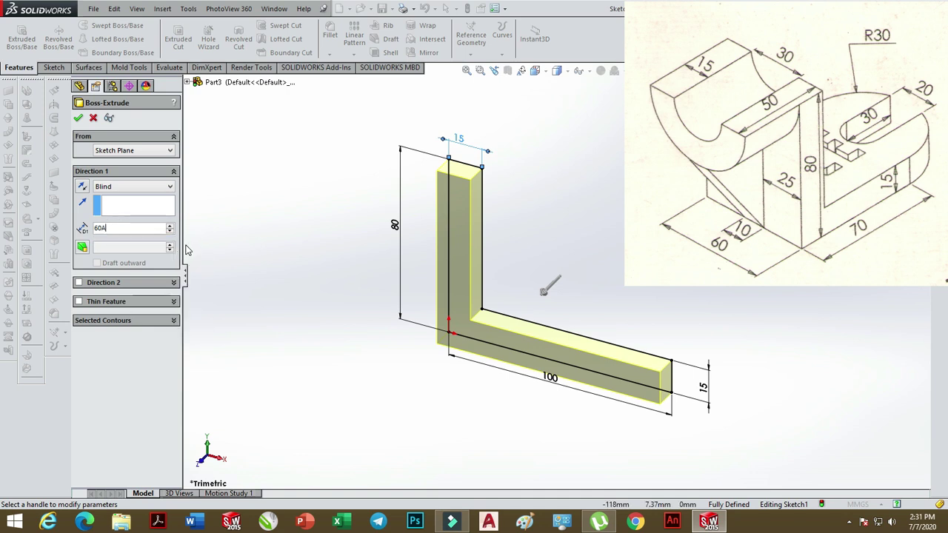
{"action": "key", "text": "Return"}
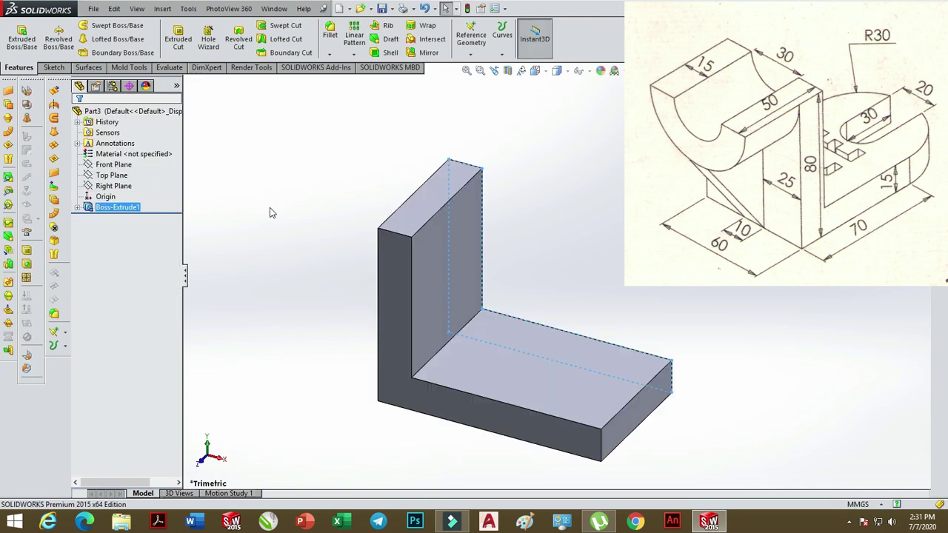
- Fillet both vertical edges at the base's far end with a 30 mm radius
{"action": "scroll", "coordinate": [387, 281], "scroll_direction": "up", "scroll_amount": 3}
{"action": "scroll", "coordinate": [613, 366], "scroll_direction": "down", "scroll_amount": 2}
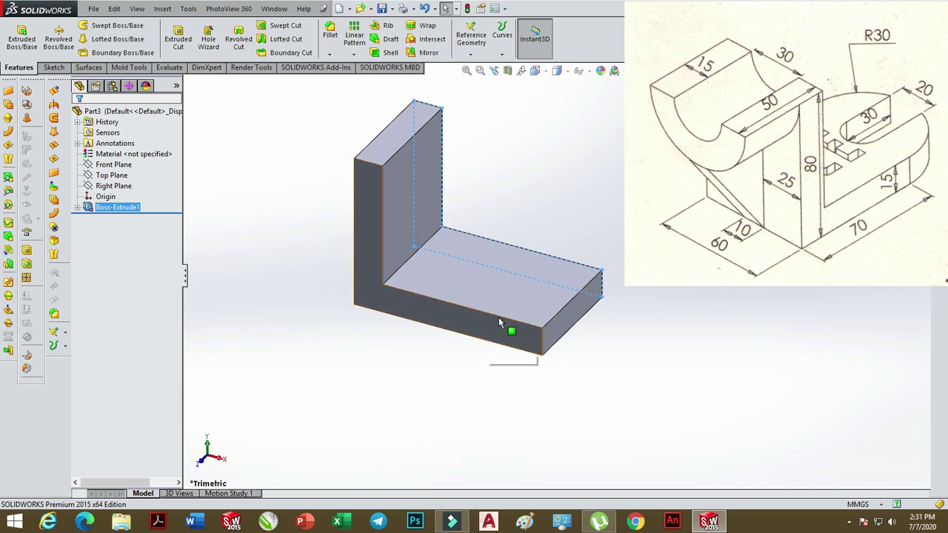
{"action": "key", "text": "Escape"}
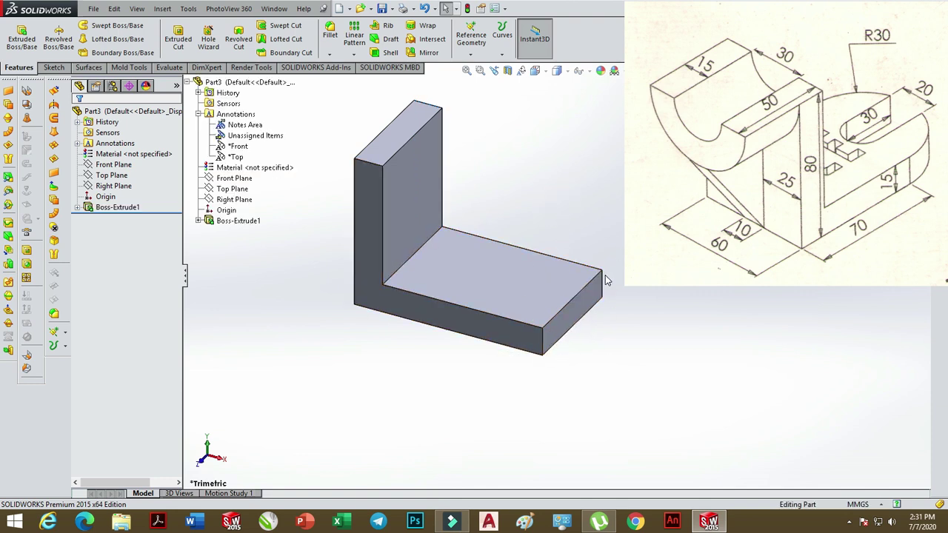
{"action": "mouse_move", "coordinate": [273, 82]}
{"action": "left_click", "coordinate": [330, 31]}
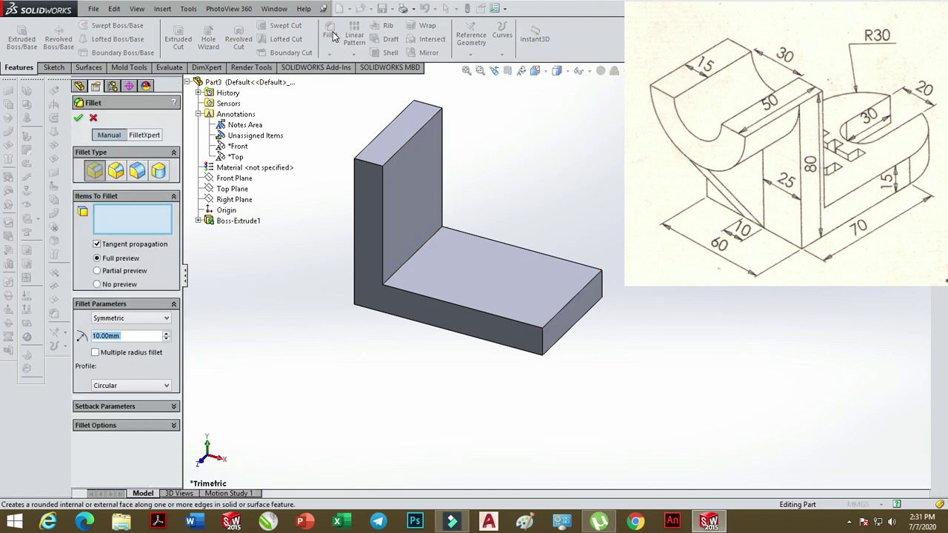
{"action": "left_click", "coordinate": [138, 338]}
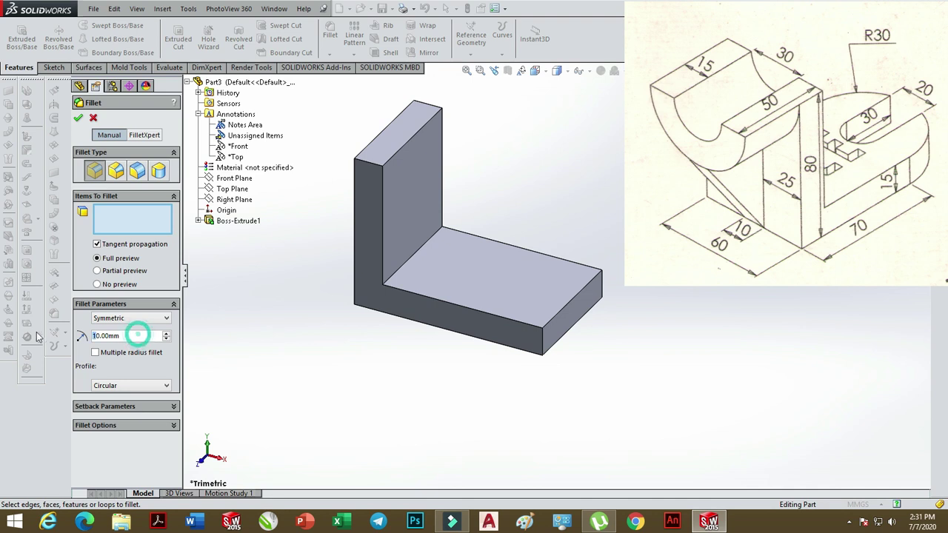
{"action": "key", "text": "BackSpace"}
{"action": "type", "text": "30"}
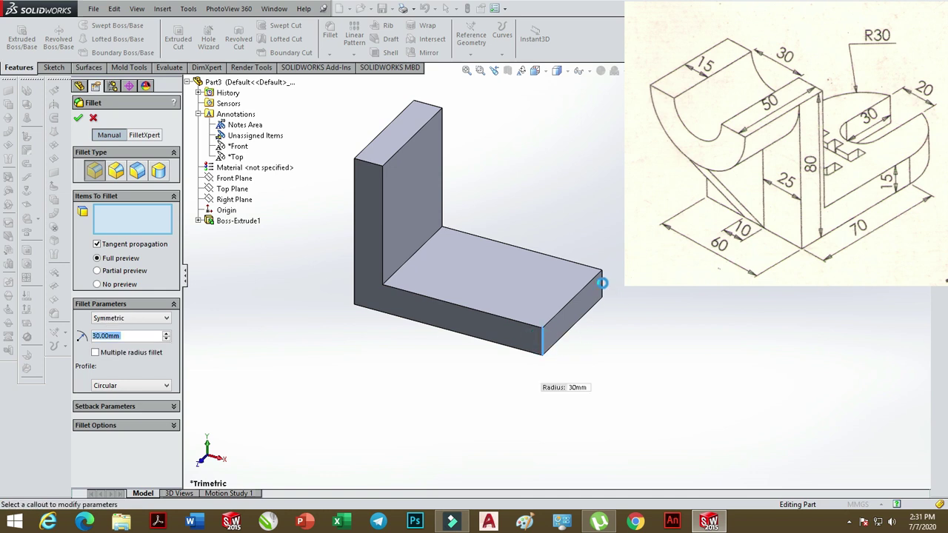
{"action": "left_click", "coordinate": [602, 283]}
{"action": "left_click", "coordinate": [603, 284]}
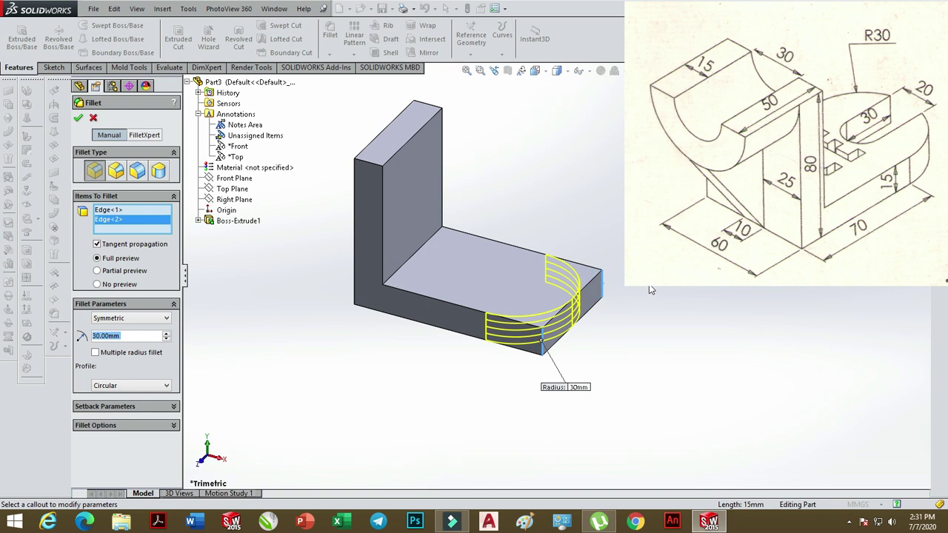
{"action": "key", "text": "Return"}
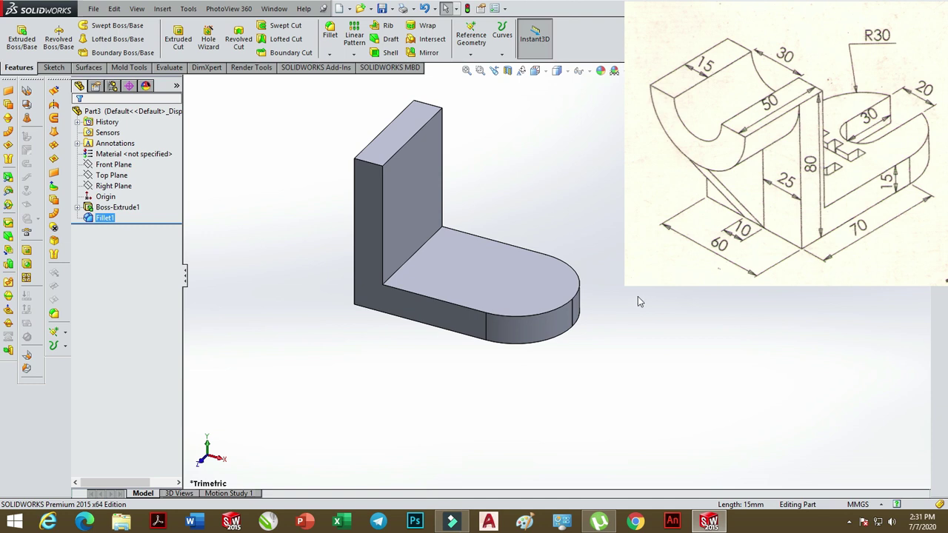
{"action": "left_click", "coordinate": [518, 284]}
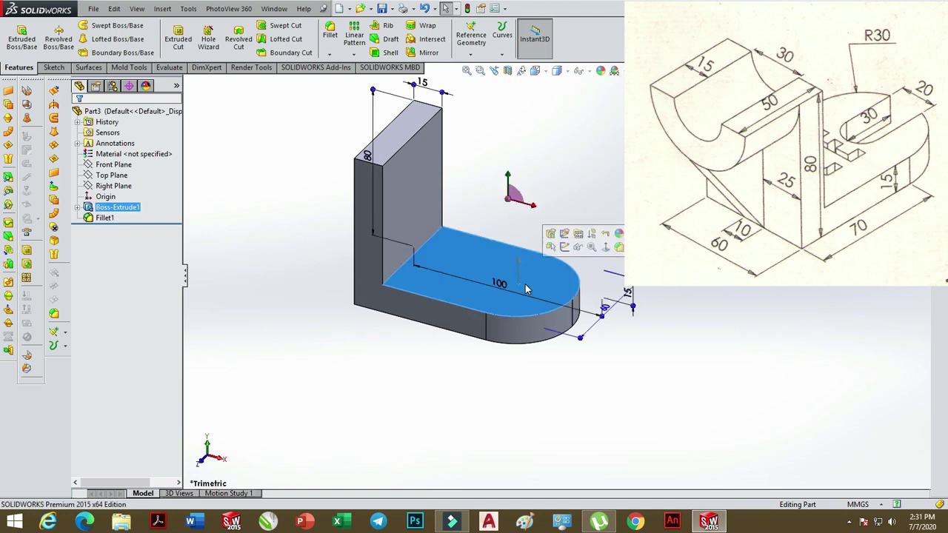
{"action": "left_click", "coordinate": [536, 71]}
{"action": "left_click", "coordinate": [594, 134]}
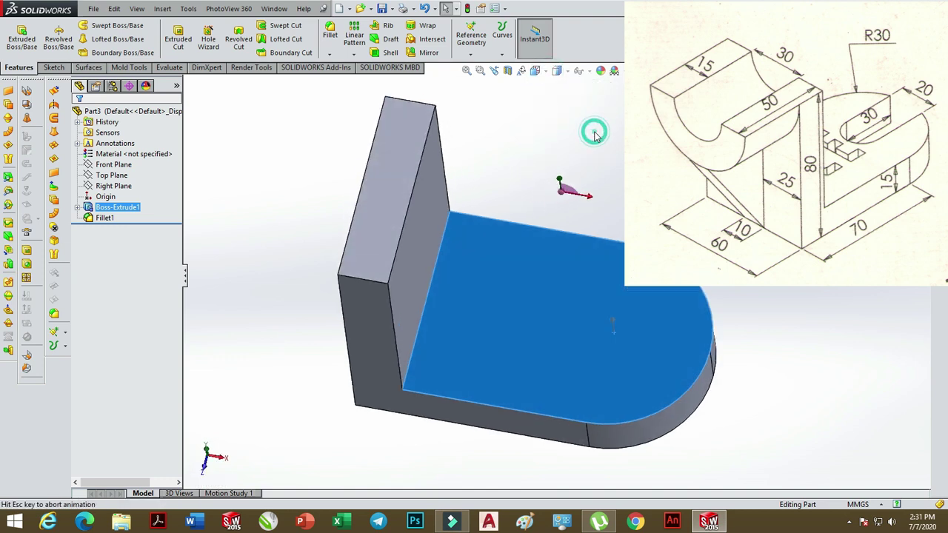
{"action": "left_click", "coordinate": [52, 67]}
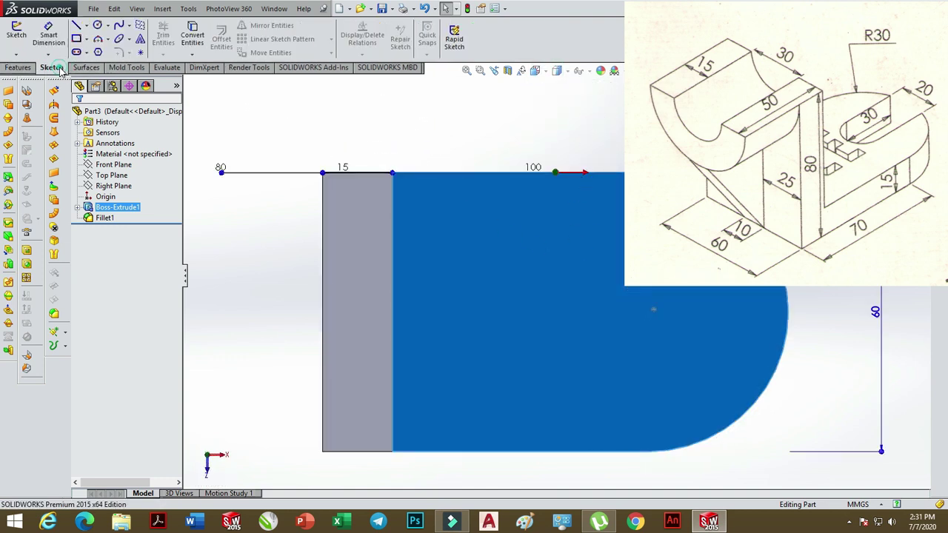
{"action": "left_click", "coordinate": [77, 26]}
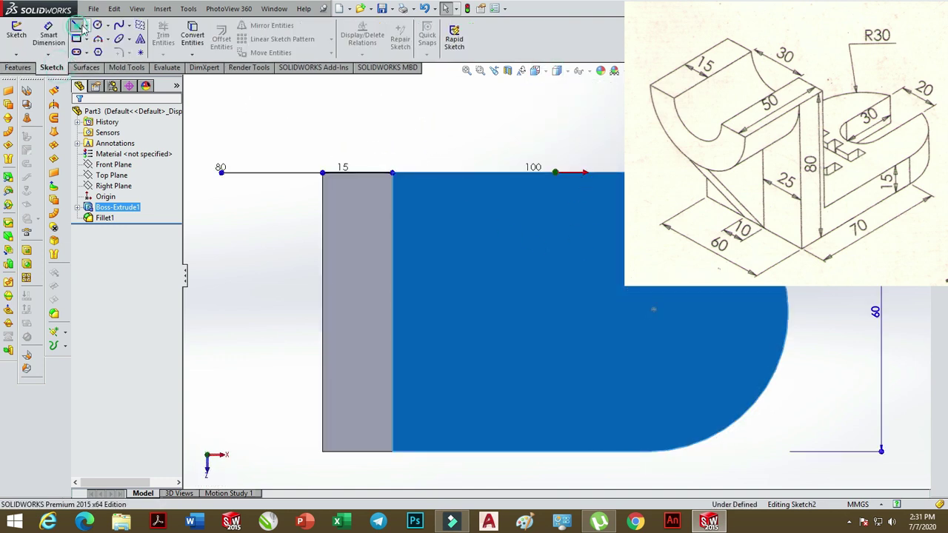
{"action": "left_click", "coordinate": [788, 311]}
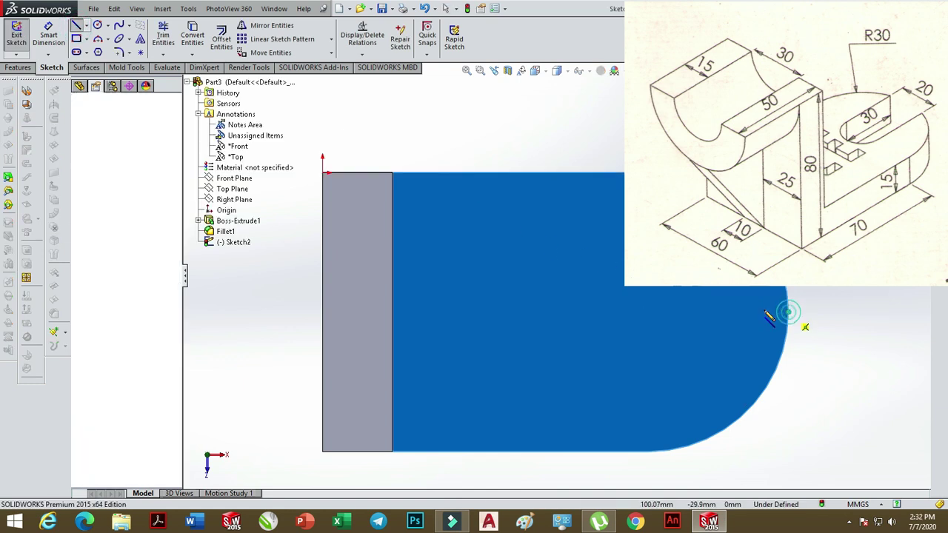
{"action": "left_click", "coordinate": [648, 311]}
{"action": "right_click", "coordinate": [792, 216]}
{"action": "key", "text": "Escape"}
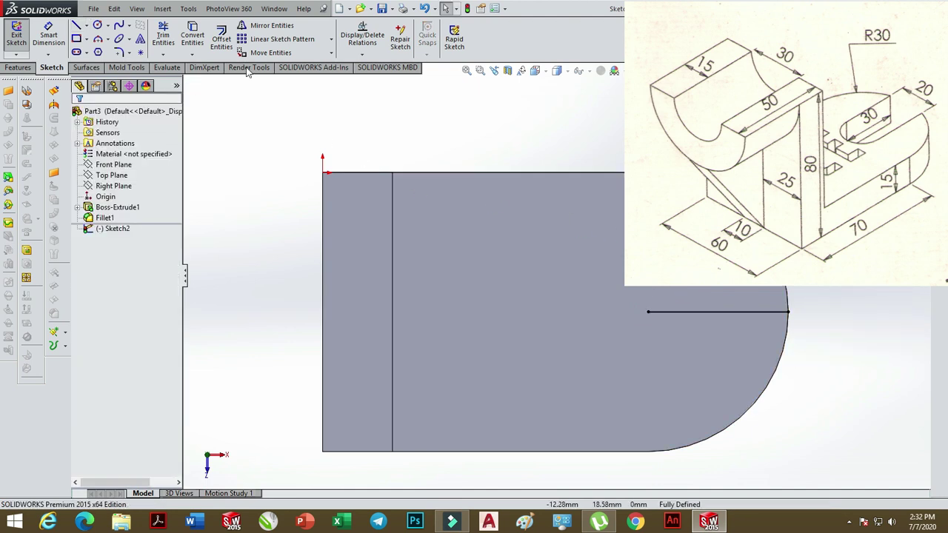
{"action": "left_click", "coordinate": [221, 41]}
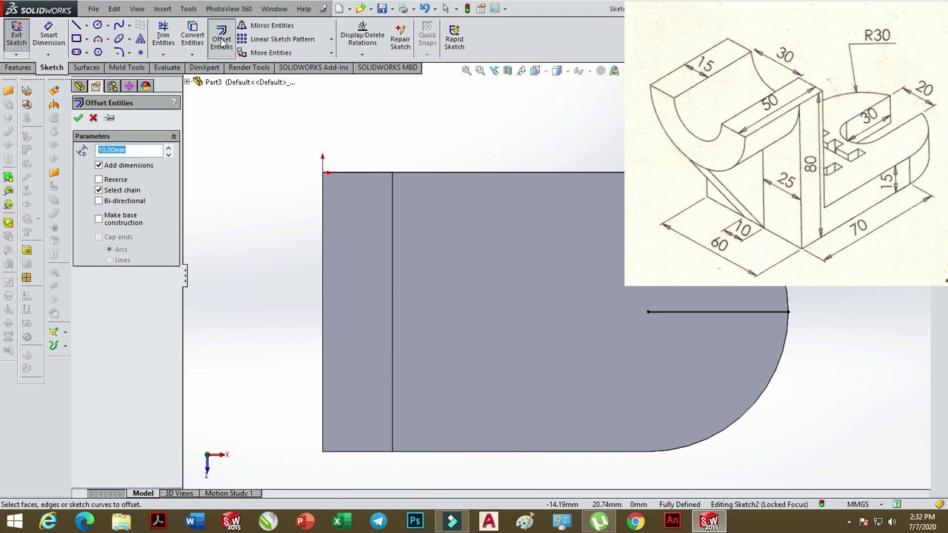
{"action": "left_click", "coordinate": [98, 201]}
{"action": "left_click", "coordinate": [98, 191]}
{"action": "left_click", "coordinate": [99, 165]}
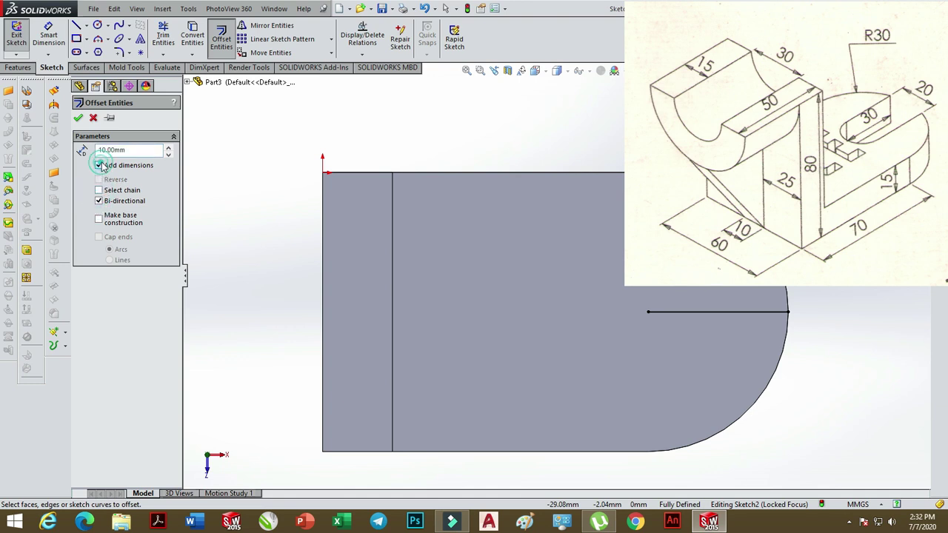
{"action": "left_click", "coordinate": [692, 311]}
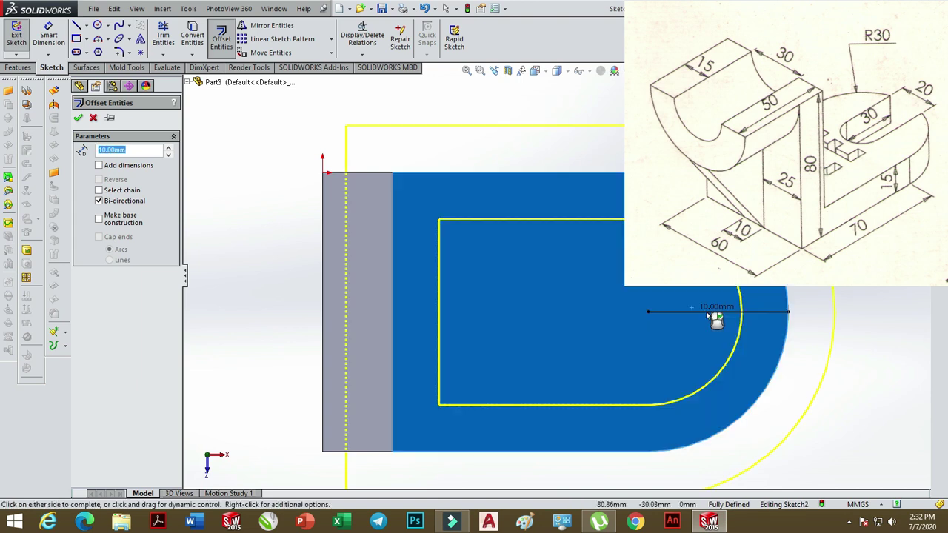
{"action": "left_click", "coordinate": [712, 317]}
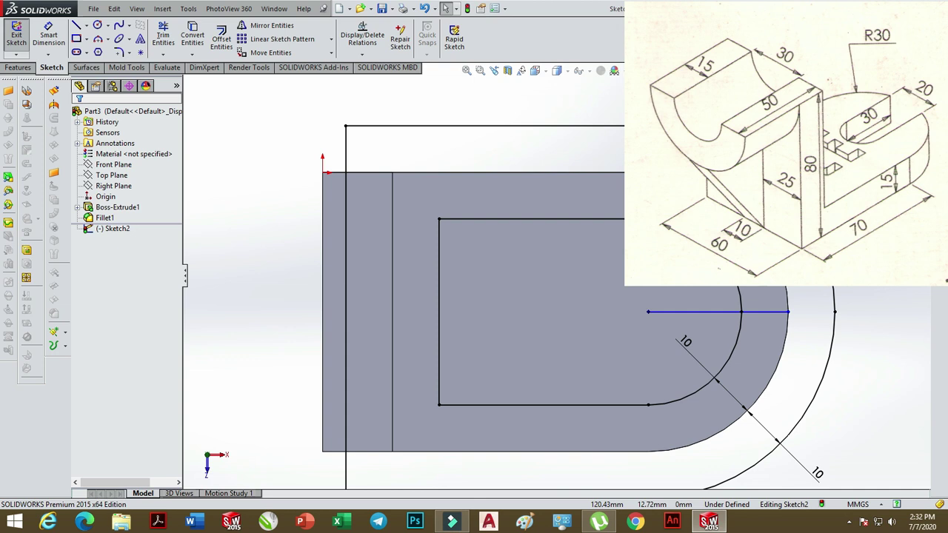
{"action": "left_click", "coordinate": [926, 87]}
{"action": "left_click", "coordinate": [528, 269]}
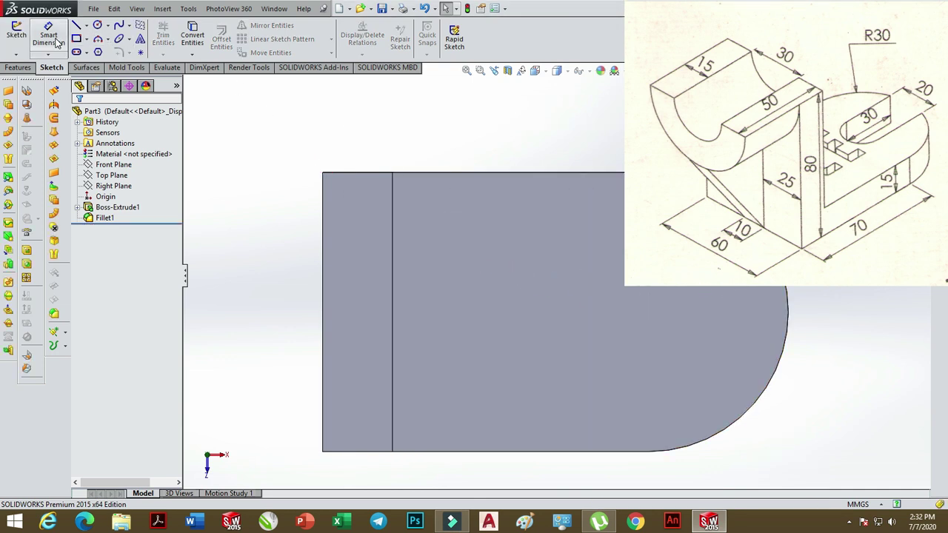
- Discard an empty sketch, then select the base's top face and view it Normal To
{"action": "left_click", "coordinate": [77, 24]}
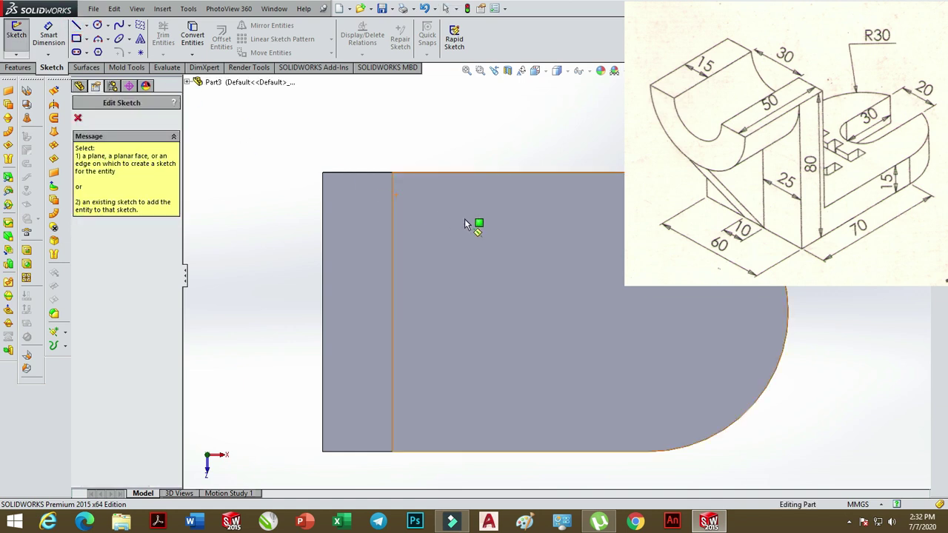
{"action": "left_click", "coordinate": [527, 233]}
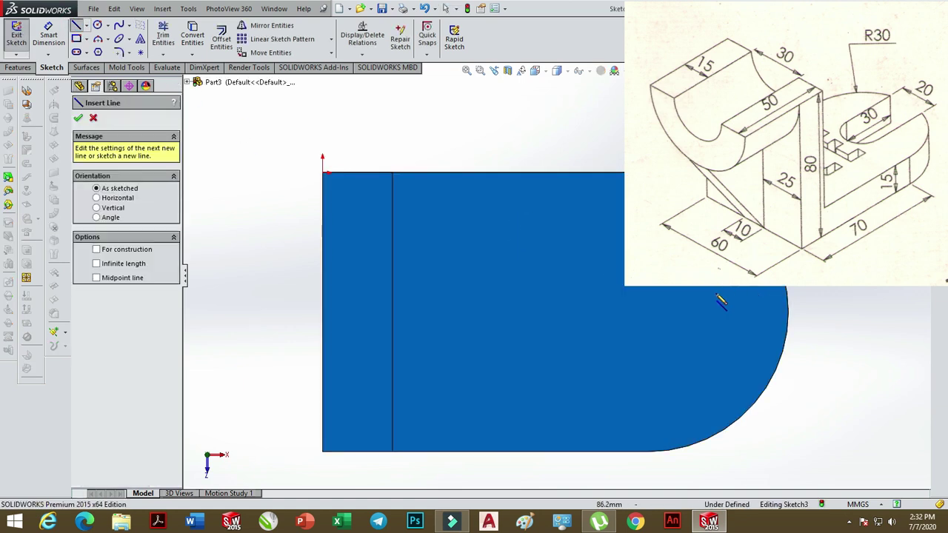
{"action": "middle_click_drag", "start_coordinate": [651, 325], "coordinate": [562, 304]}
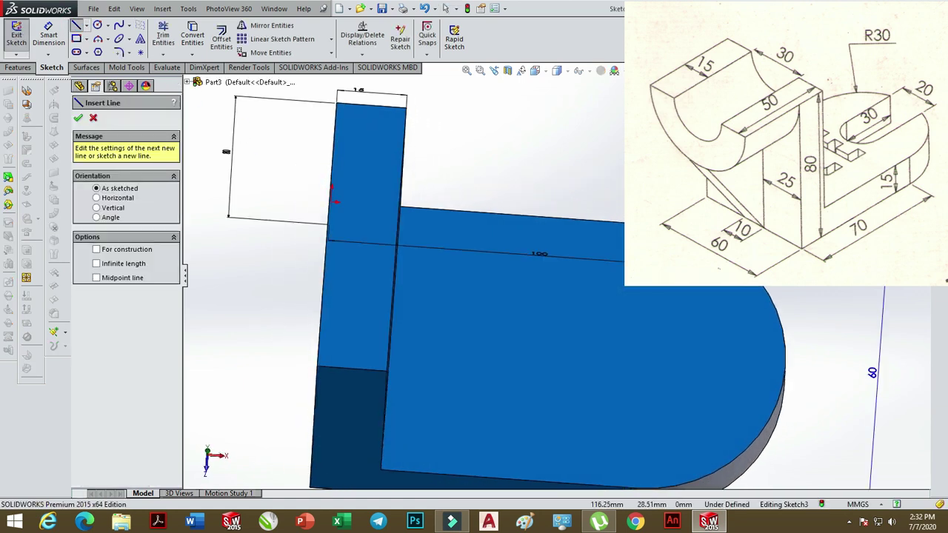
{"action": "left_click", "coordinate": [922, 93]}
{"action": "left_click", "coordinate": [527, 267]}
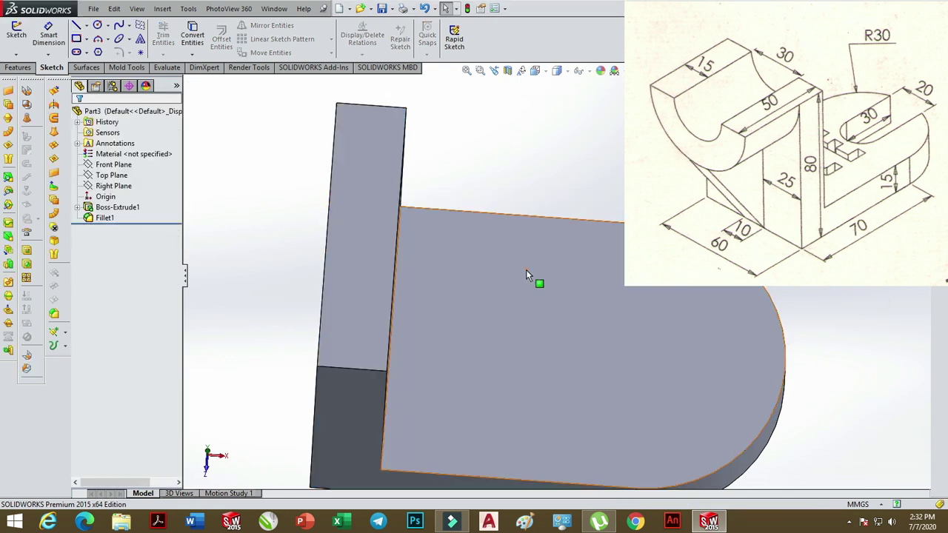
{"action": "left_click", "coordinate": [635, 289]}
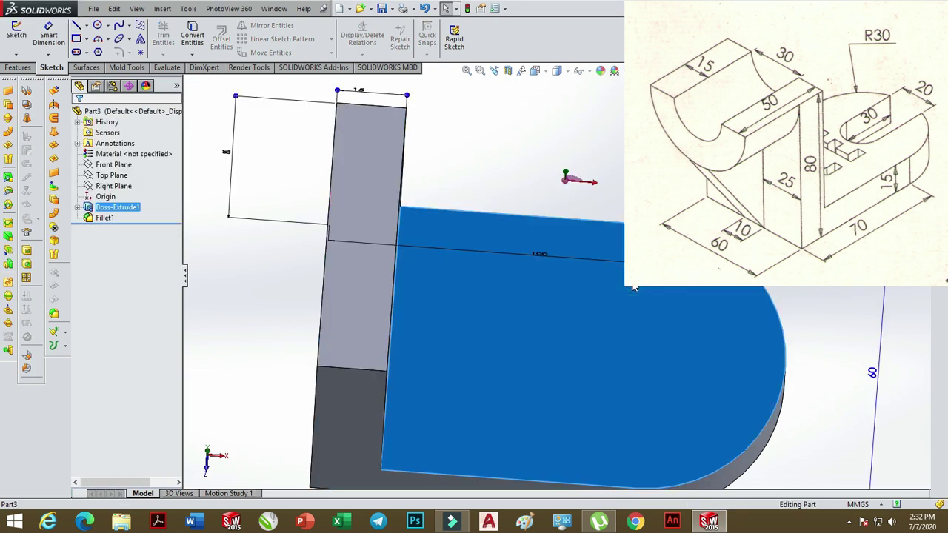
{"action": "left_click", "coordinate": [537, 71]}
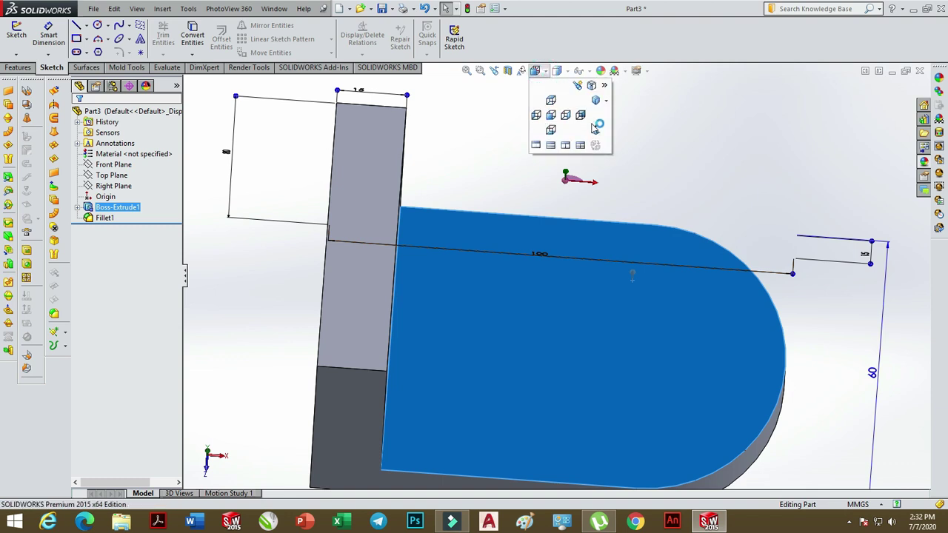
{"action": "left_click", "coordinate": [576, 146]}
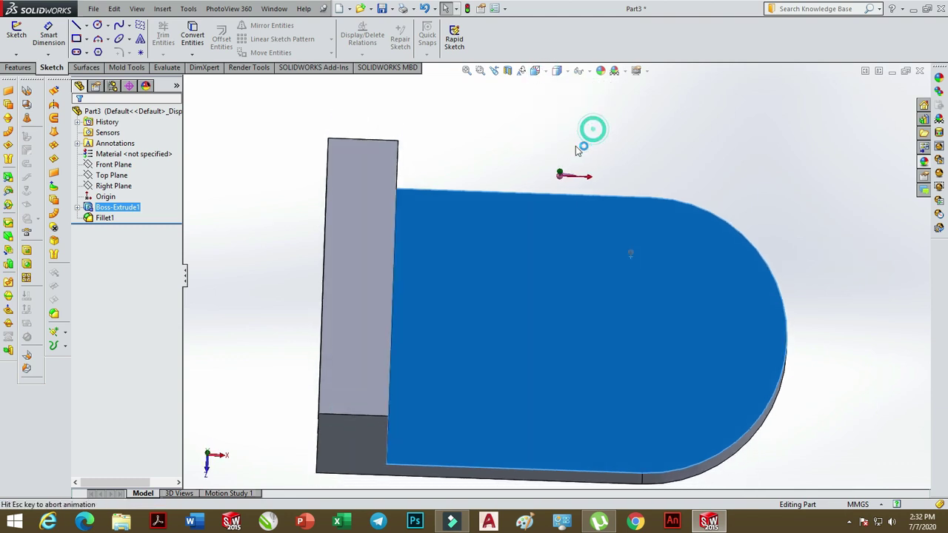
- Sketch a horizontal line from the arc centre to the rounded edge
{"action": "left_click", "coordinate": [76, 25]}
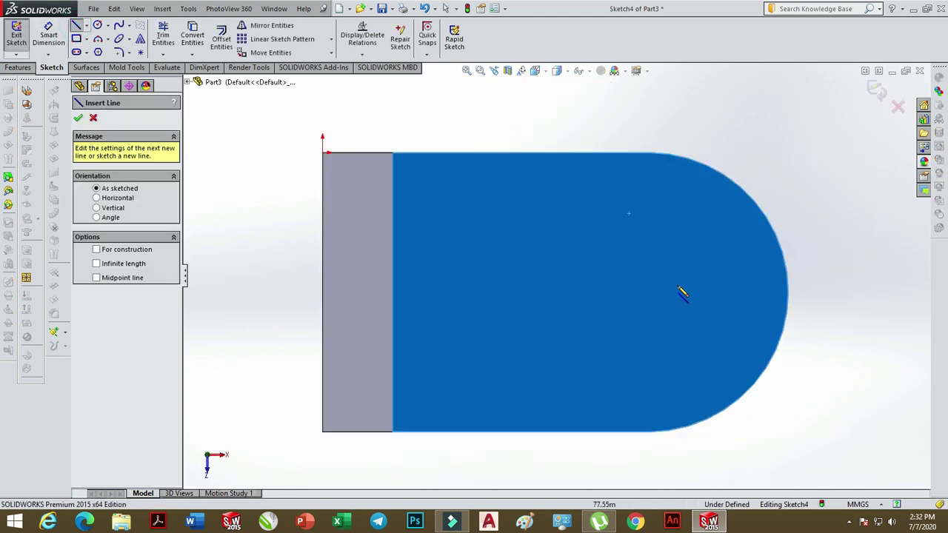
{"action": "left_click", "coordinate": [648, 292]}
{"action": "left_click", "coordinate": [787, 291]}
{"action": "right_click", "coordinate": [824, 267]}
{"action": "left_click", "coordinate": [844, 233]}
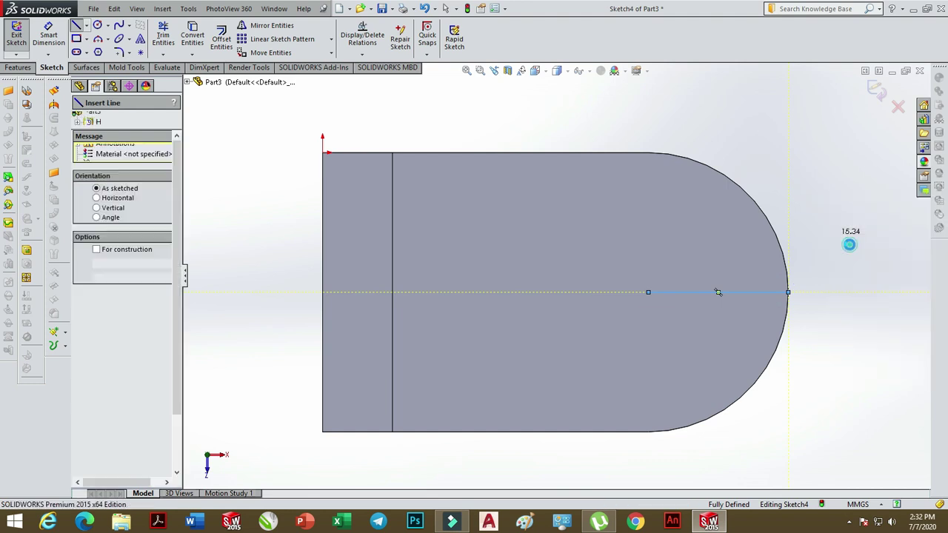
- Offset the centre line 10 mm bi-directionally to outline the slot sides
{"action": "left_click", "coordinate": [222, 37]}
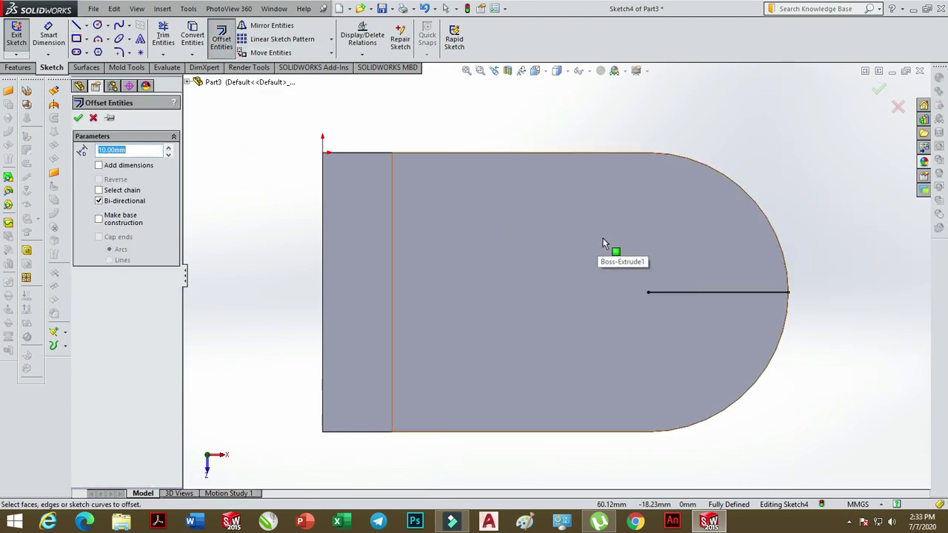
{"action": "left_click", "coordinate": [697, 293]}
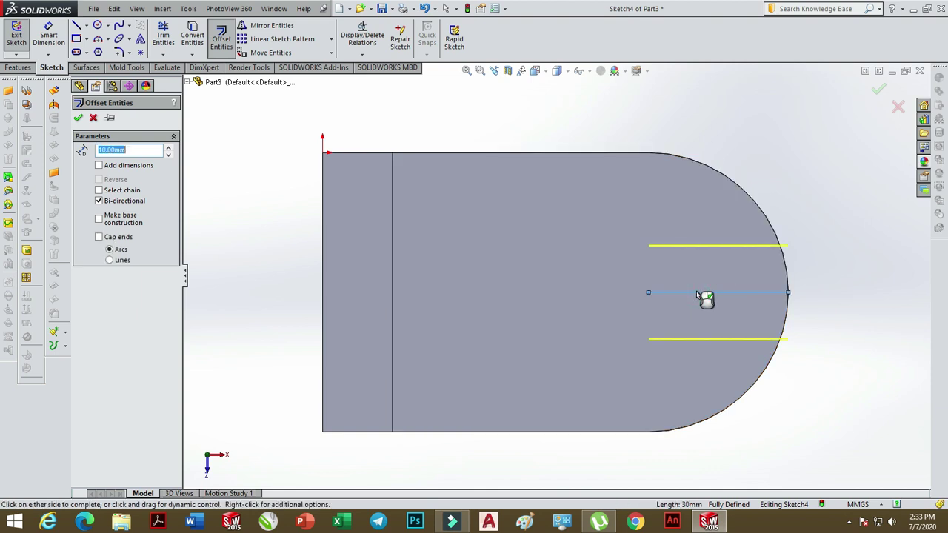
{"action": "left_click", "coordinate": [878, 90]}
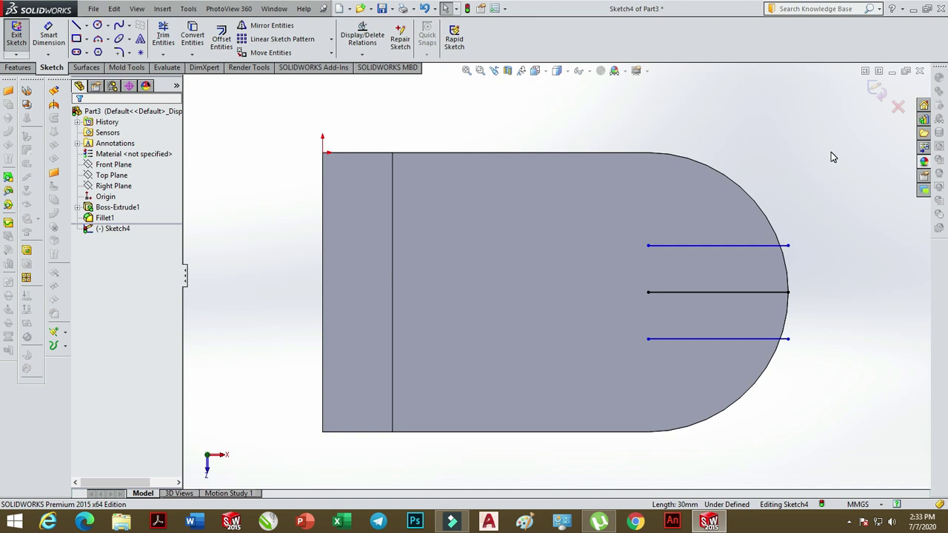
- Add a driven 30 mm length dimension to the centre line
{"action": "left_click", "coordinate": [48, 37]}
{"action": "left_click", "coordinate": [729, 293]}
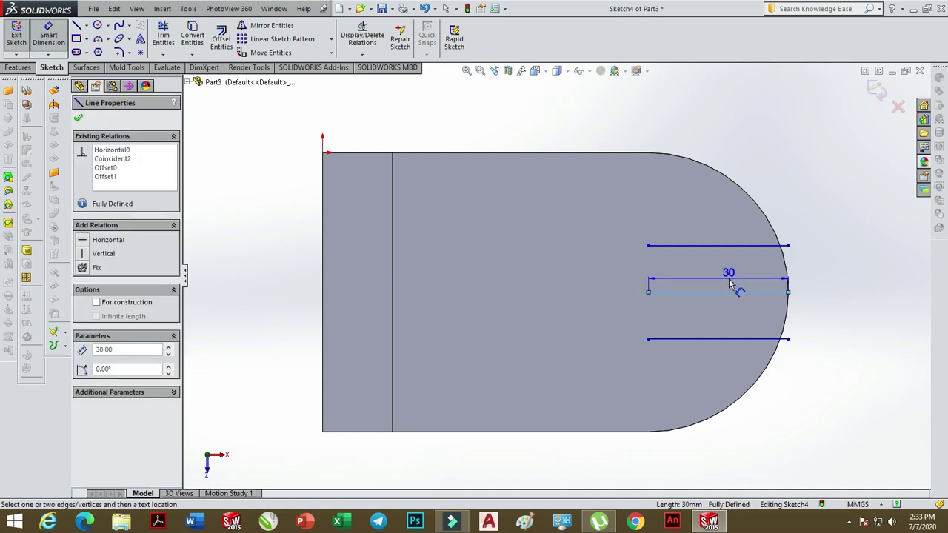
{"action": "left_click", "coordinate": [729, 283]}
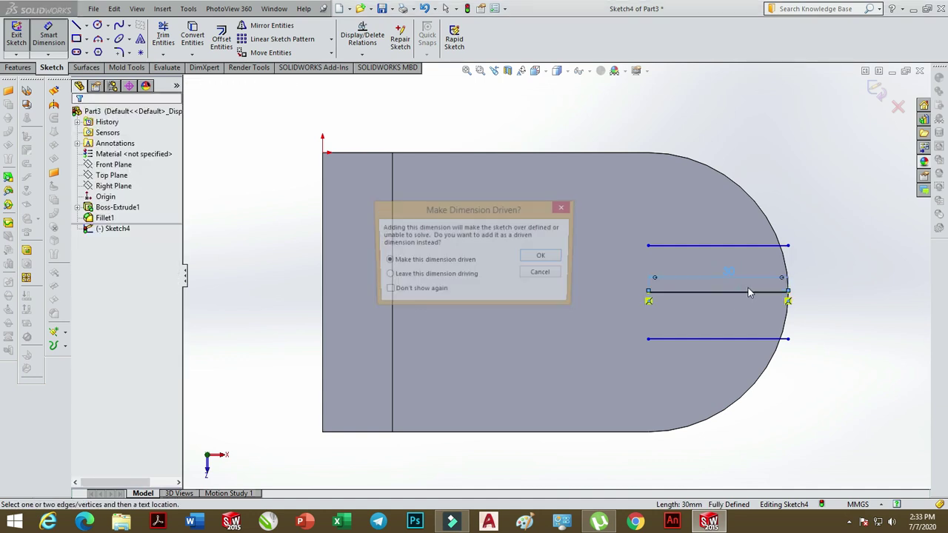
{"action": "left_click", "coordinate": [552, 271]}
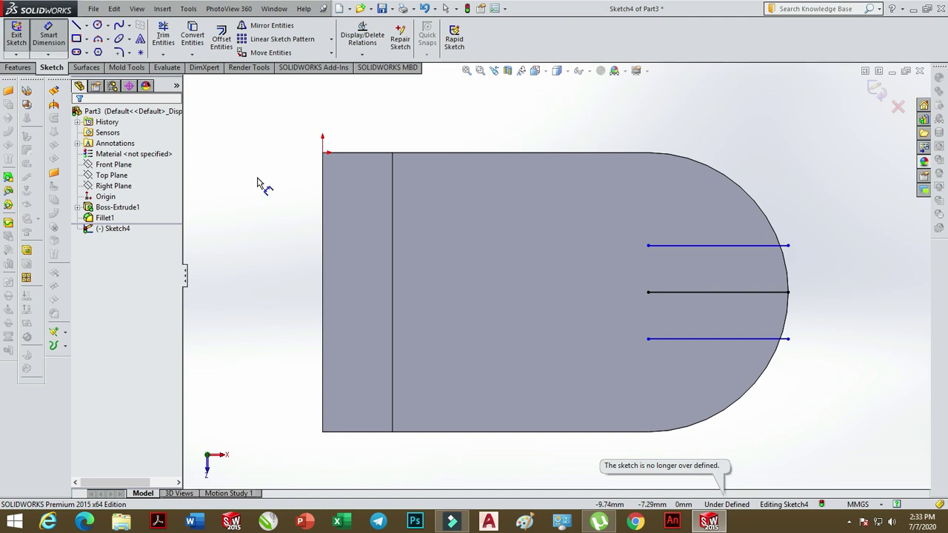
{"action": "left_click", "coordinate": [97, 24]}
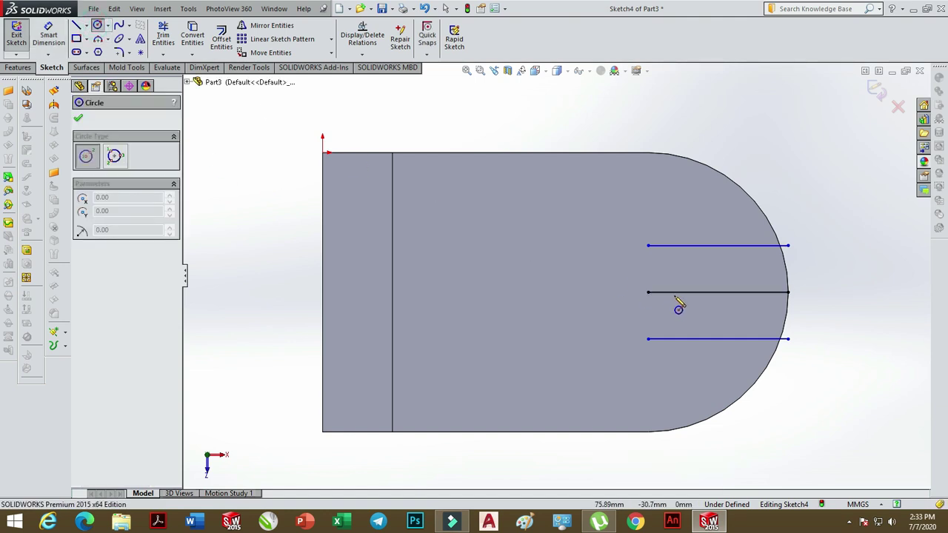
- Add an R10 circle at the centre line's left end, then trim its upper-right arc and the centre line
{"action": "left_click", "coordinate": [648, 292]}
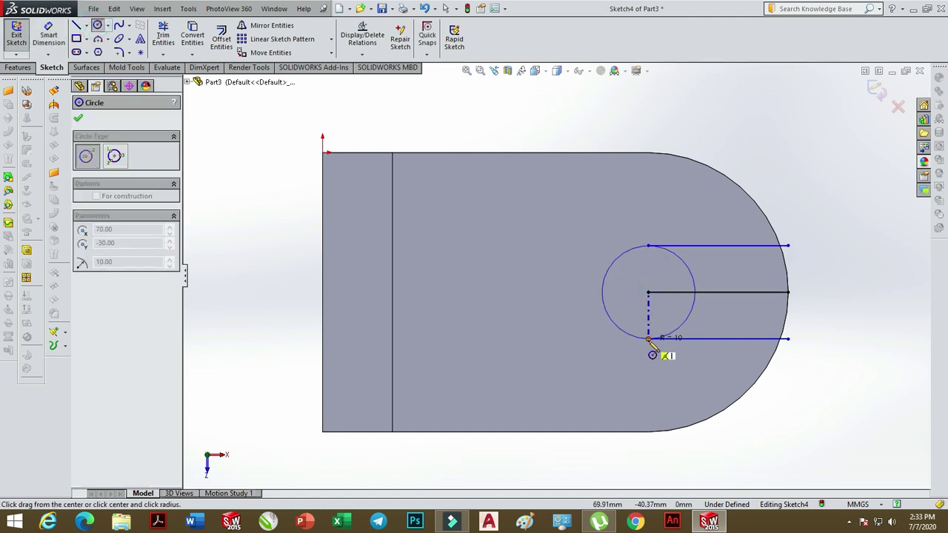
{"action": "left_click", "coordinate": [649, 339]}
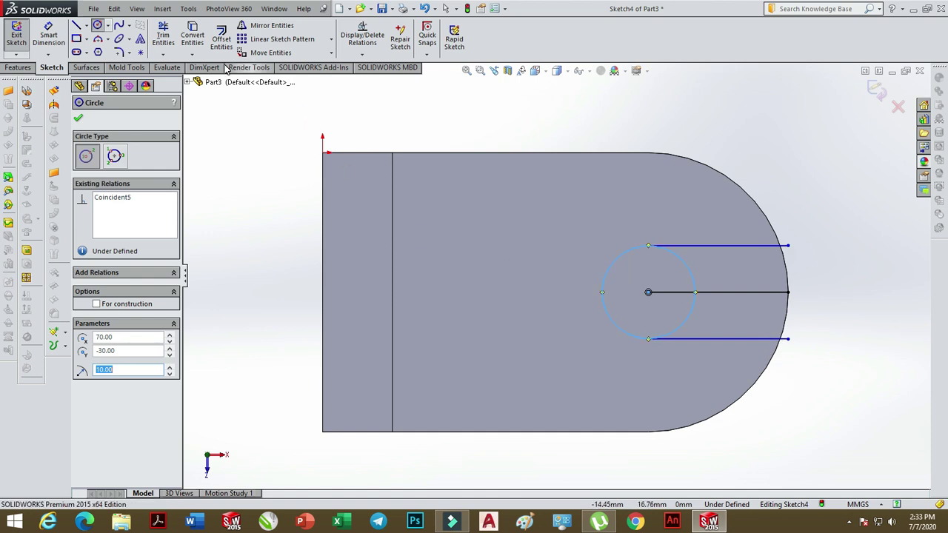
{"action": "left_click", "coordinate": [163, 35]}
{"action": "left_click_drag", "start_coordinate": [697, 266], "coordinate": [685, 276]}
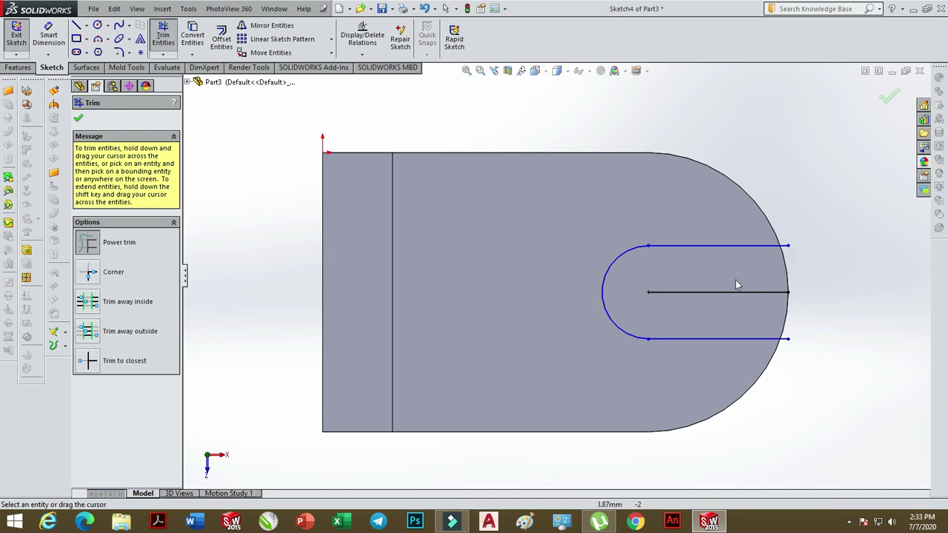
{"action": "left_click_drag", "start_coordinate": [718, 293], "coordinate": [711, 297]}
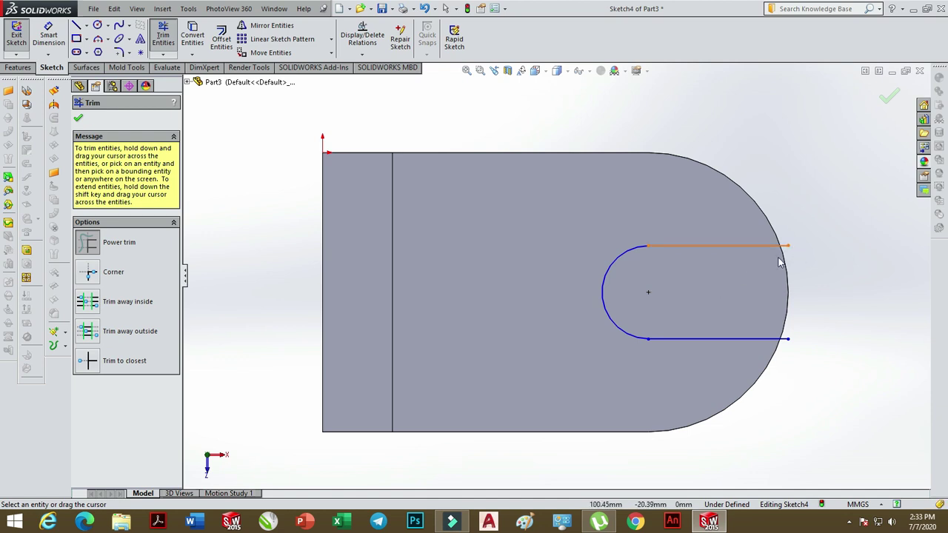
- Close the slot's open end with a vertical line along the rounded edge
{"action": "left_click", "coordinate": [75, 25]}
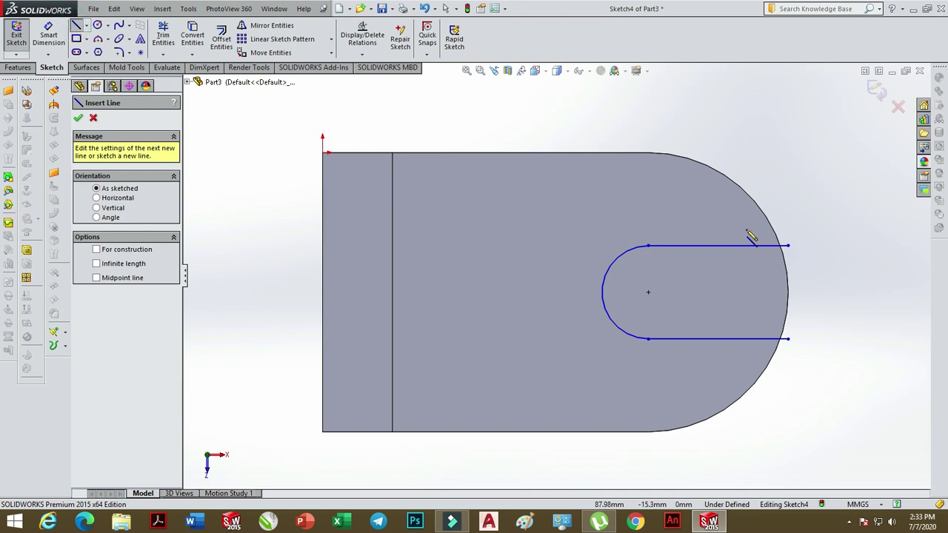
{"action": "left_click", "coordinate": [787, 246]}
{"action": "left_click", "coordinate": [788, 339]}
{"action": "right_click", "coordinate": [830, 268]}
{"action": "left_click", "coordinate": [844, 255]}
{"action": "key", "text": "f"}
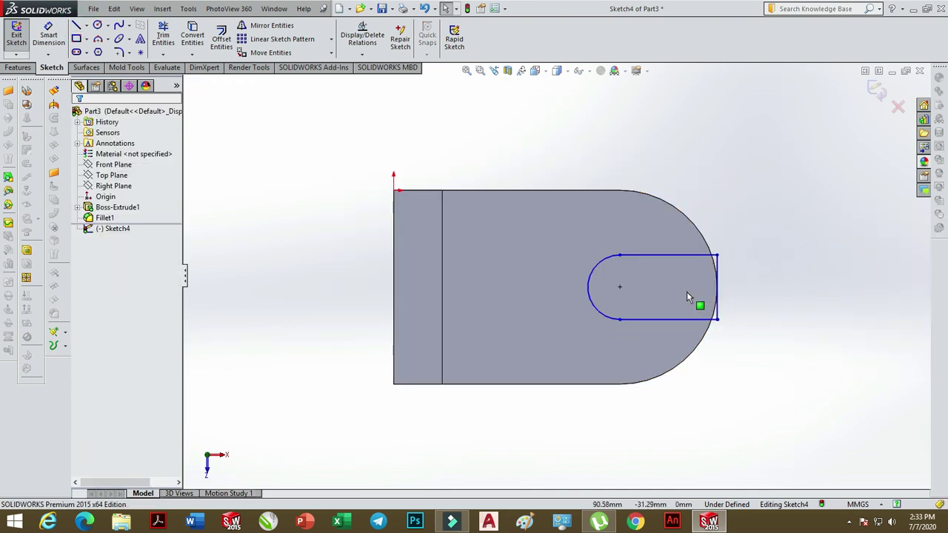
{"action": "middle_click_drag", "start_coordinate": [643, 312], "coordinate": [620, 226]}
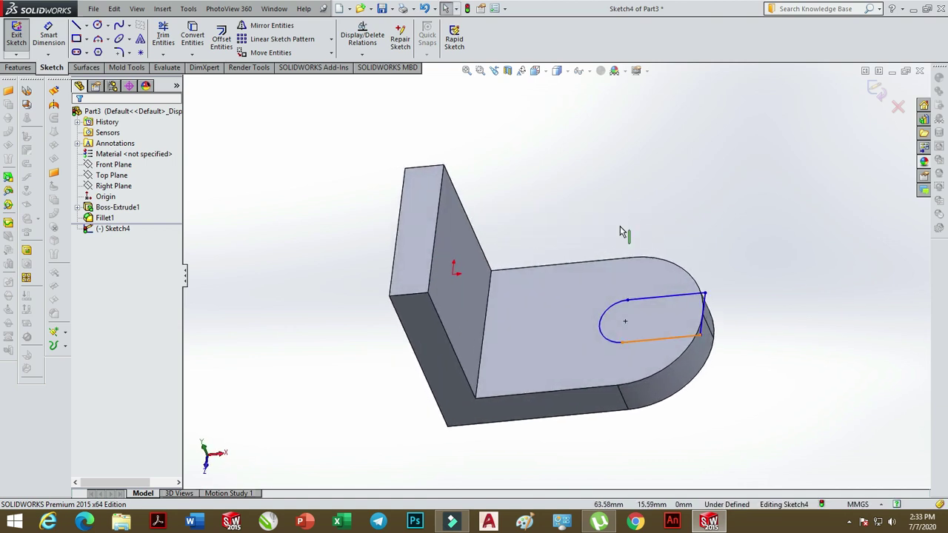
- Extruded Cut the slot region through the base, creating Cut-Extrude1
{"action": "left_click", "coordinate": [19, 67]}
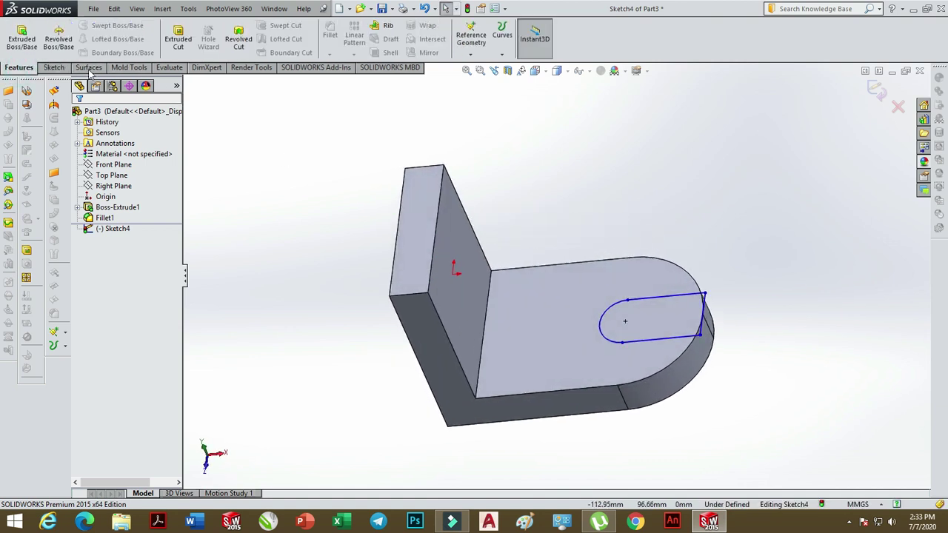
{"action": "left_click", "coordinate": [182, 40]}
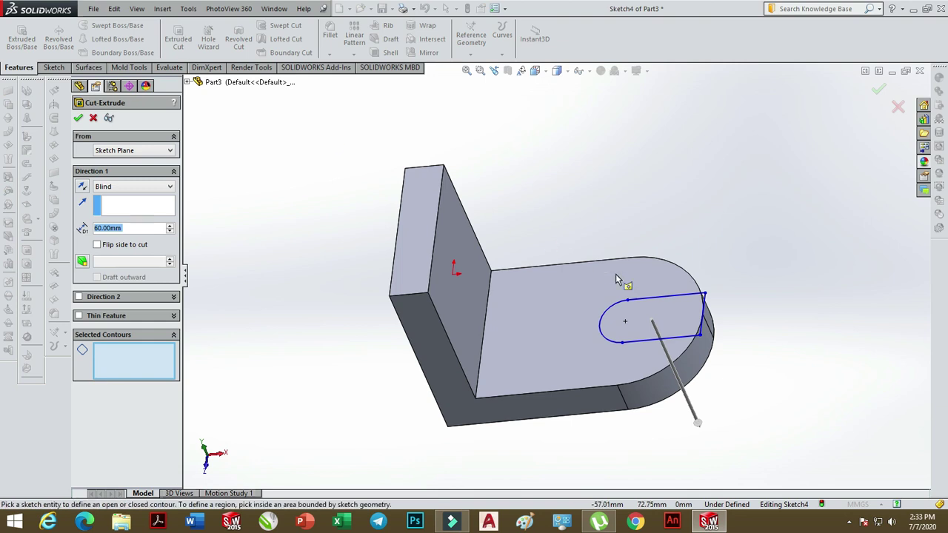
{"action": "left_click", "coordinate": [676, 319]}
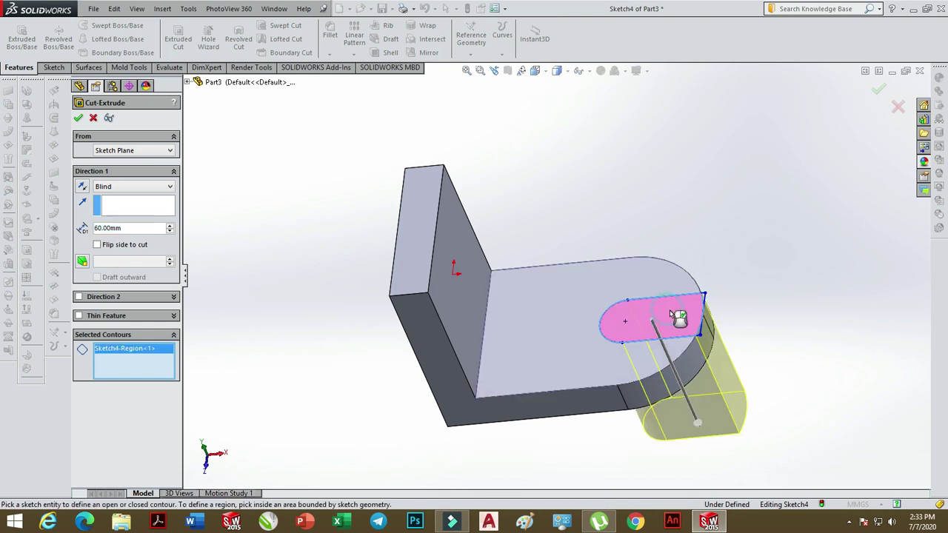
{"action": "left_click", "coordinate": [878, 89]}
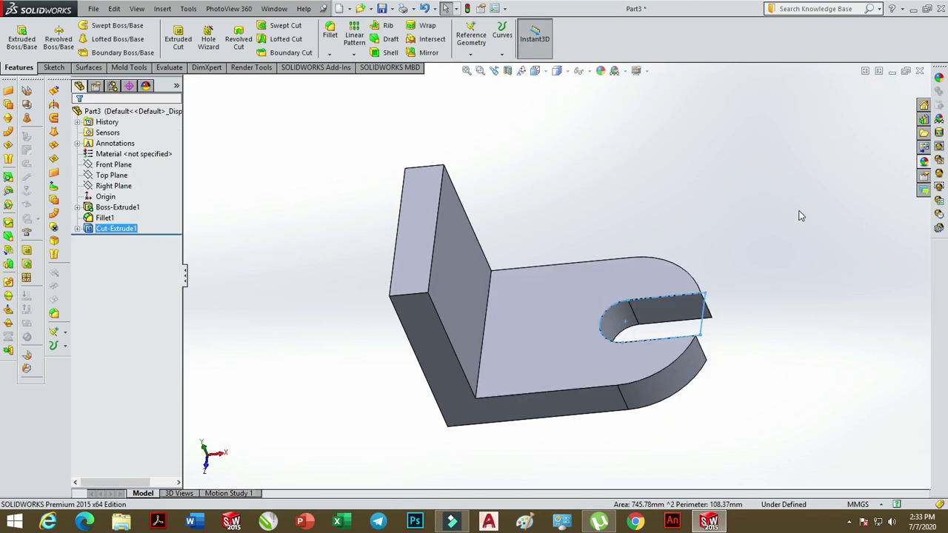
- Select the upright plate's front face and view it Normal To
{"action": "left_click", "coordinate": [762, 284]}
{"action": "middle_click_drag", "start_coordinate": [763, 283], "coordinate": [789, 306]}
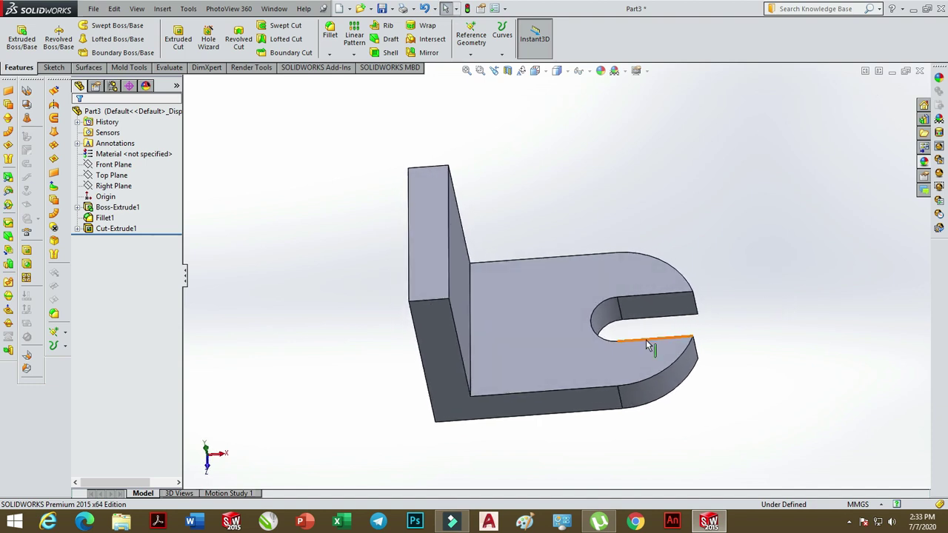
{"action": "middle_click_drag", "start_coordinate": [588, 317], "coordinate": [582, 312]}
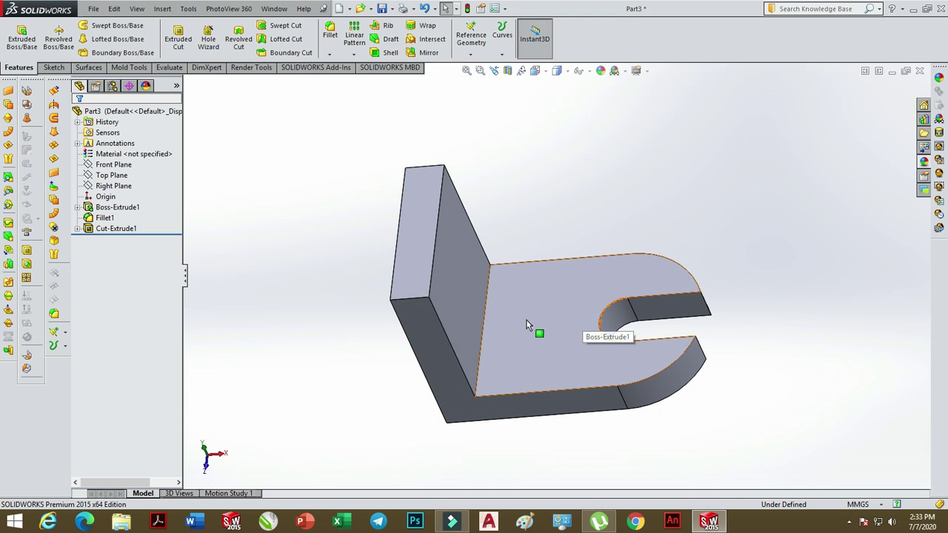
{"action": "mouse_move", "coordinate": [449, 320]}
{"action": "middle_mouse_down"}
{"action": "mouse_move", "coordinate": [474, 259]}
{"action": "mouse_move", "coordinate": [455, 245]}
{"action": "middle_mouse_up"}
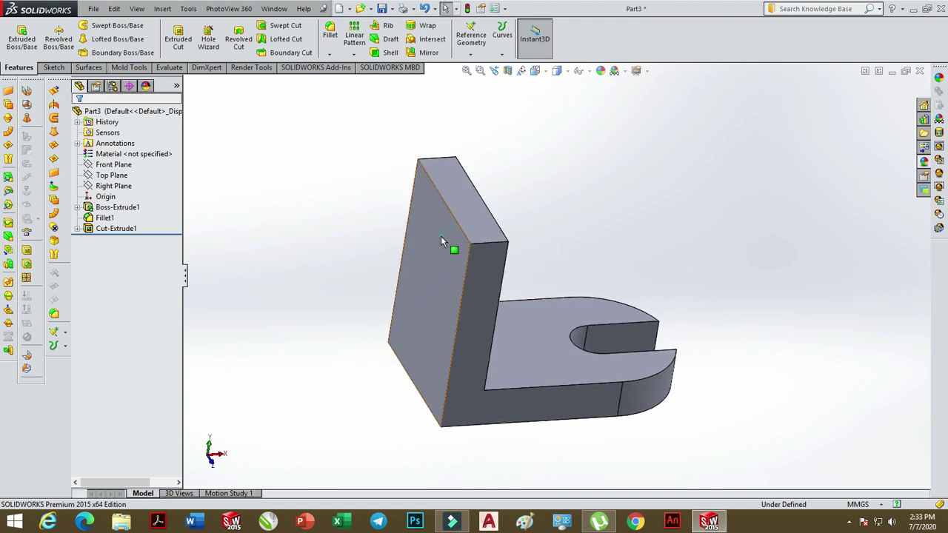
{"action": "left_click", "coordinate": [440, 237]}
{"action": "left_click", "coordinate": [546, 72]}
{"action": "left_click", "coordinate": [593, 131]}
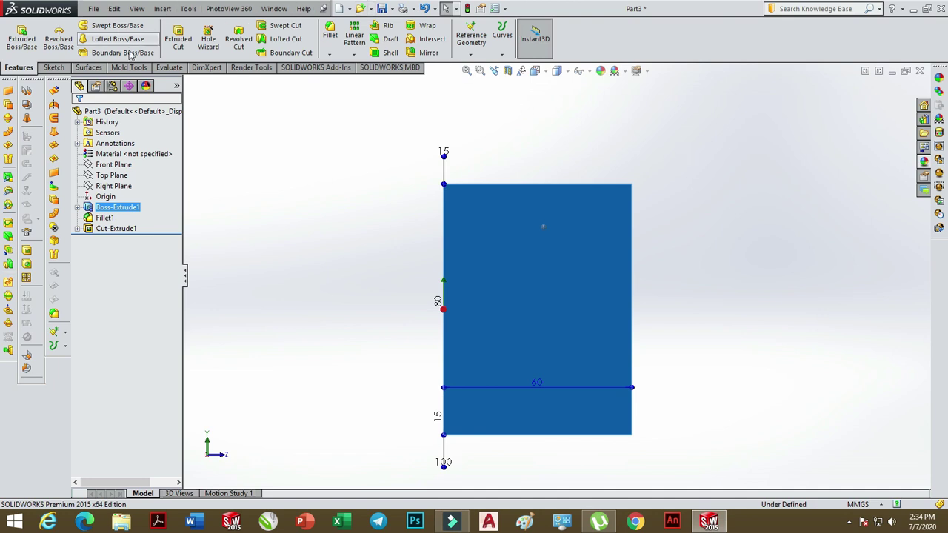
- Sketch concentric R30 and R15 circles centred on the upright's top-edge midpoint
{"action": "left_click", "coordinate": [55, 67]}
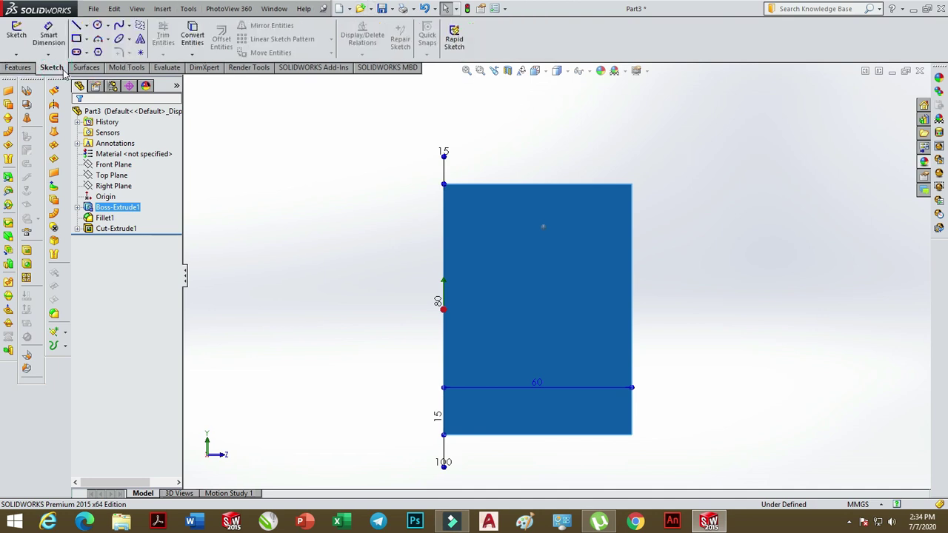
{"action": "left_click", "coordinate": [97, 25]}
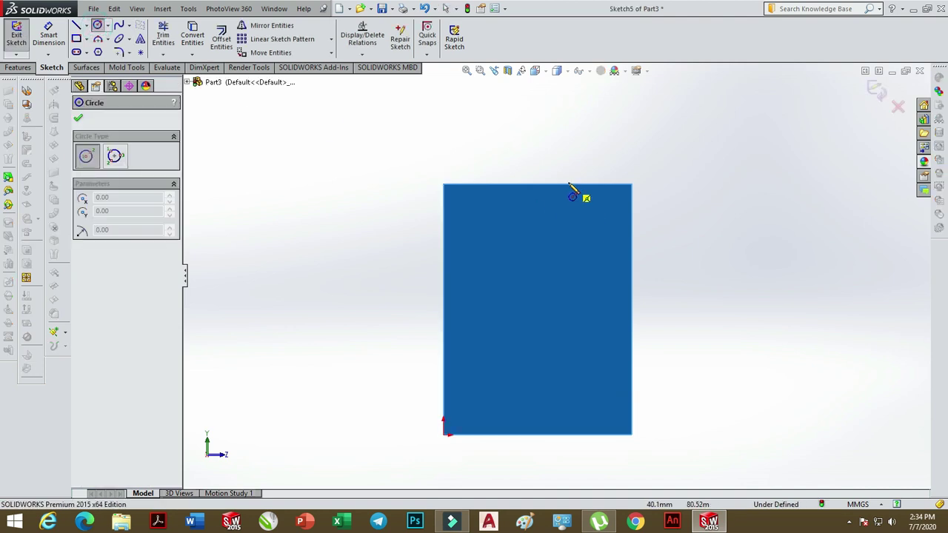
{"action": "left_click", "coordinate": [538, 184]}
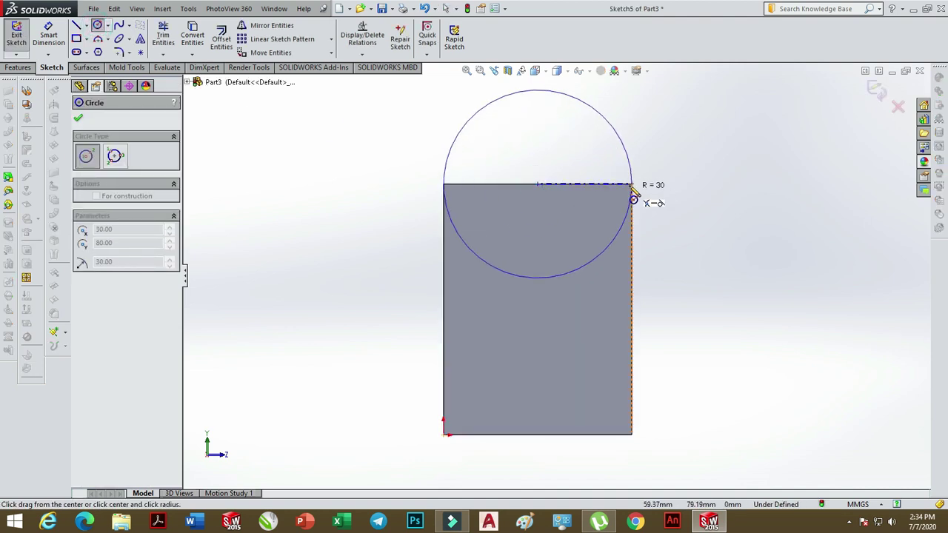
{"action": "left_click", "coordinate": [632, 184]}
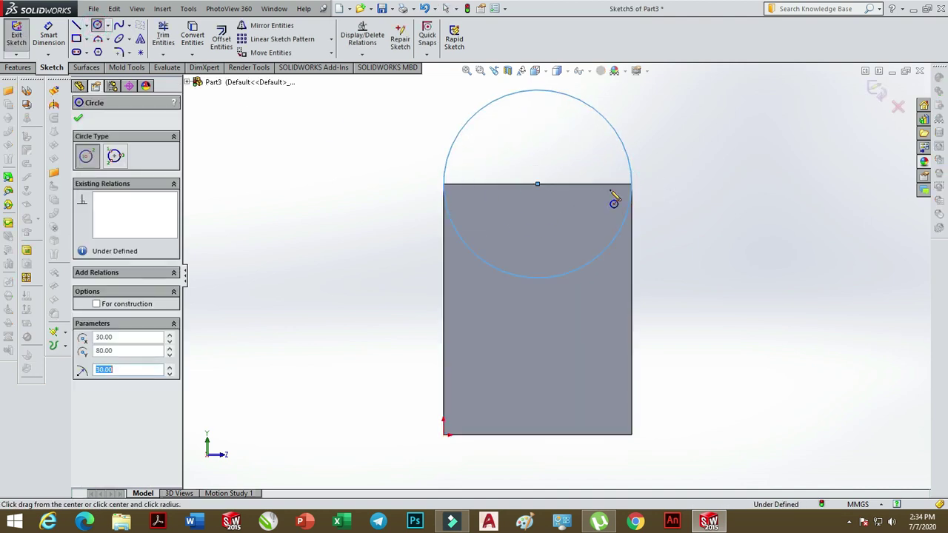
{"action": "left_click", "coordinate": [538, 184]}
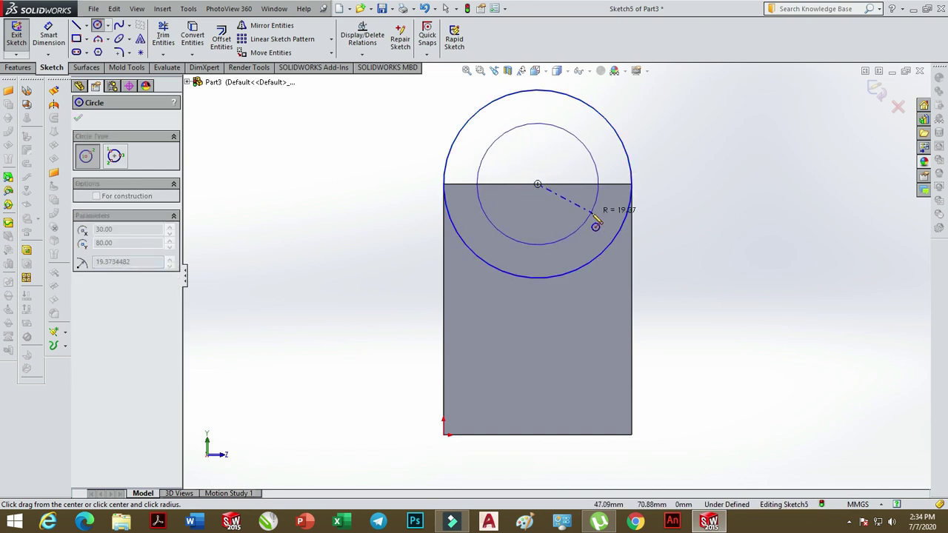
{"action": "left_click", "coordinate": [593, 215]}
{"action": "left_click", "coordinate": [156, 369]}
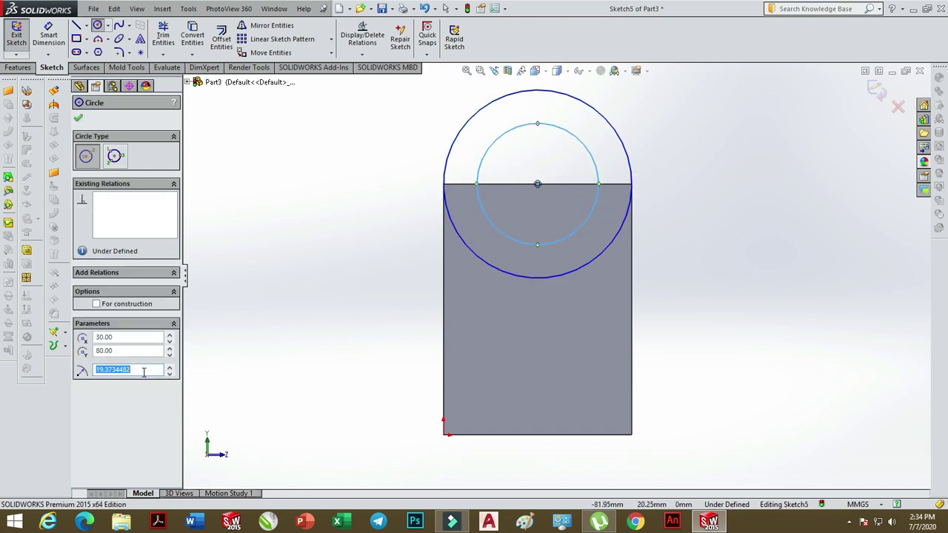
{"action": "type", "text": "15"}
{"action": "key", "text": "Return"}
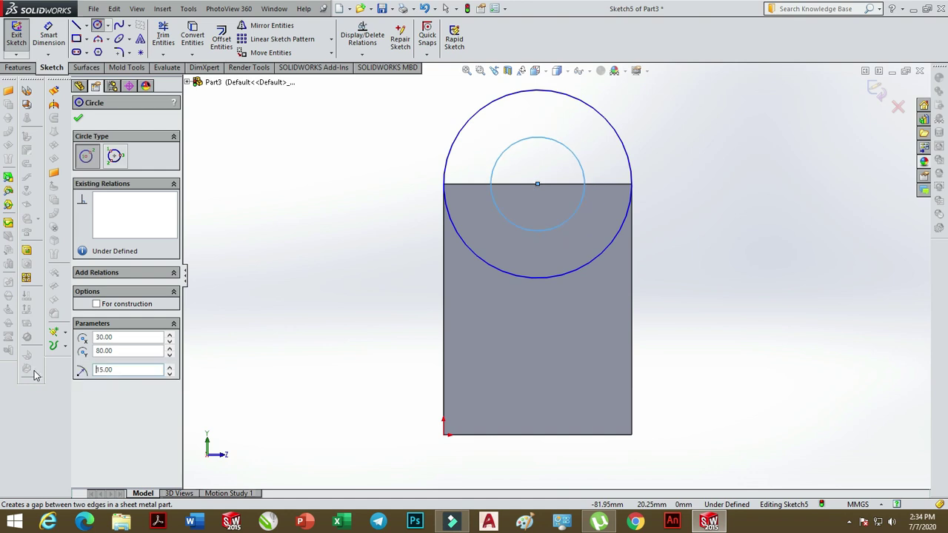
- Draw a line along the top edge and trim away both circles' upper halves
{"action": "left_click", "coordinate": [77, 24]}
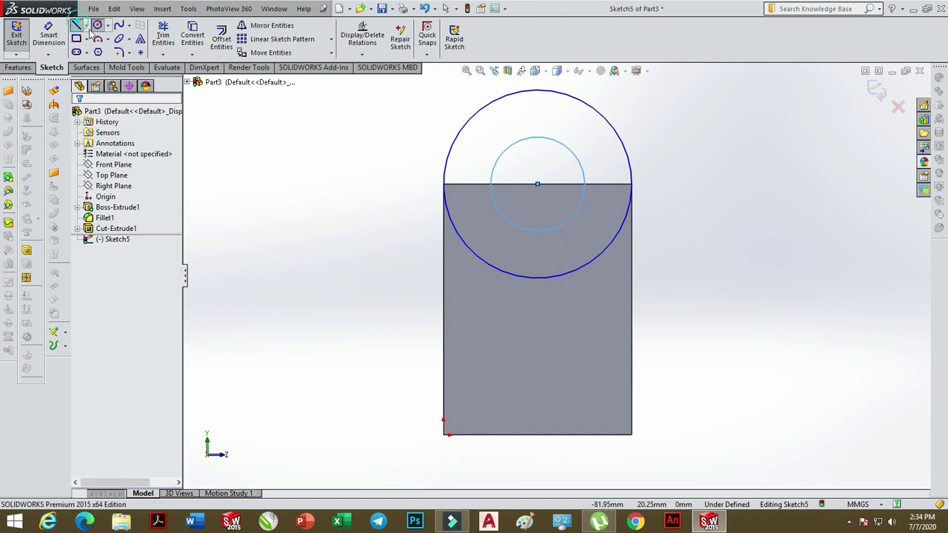
{"action": "left_click", "coordinate": [444, 183]}
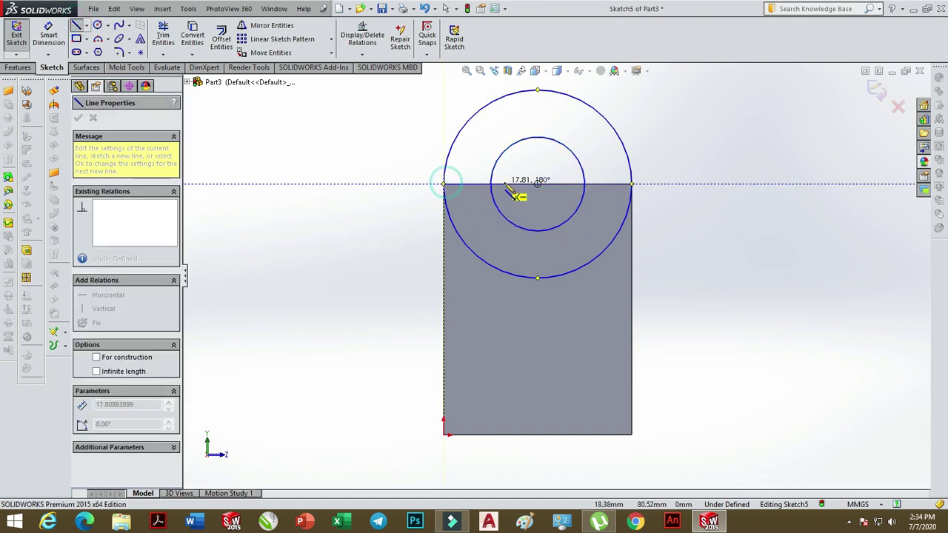
{"action": "left_click", "coordinate": [631, 183]}
{"action": "right_click", "coordinate": [681, 125]}
{"action": "left_click", "coordinate": [689, 133]}
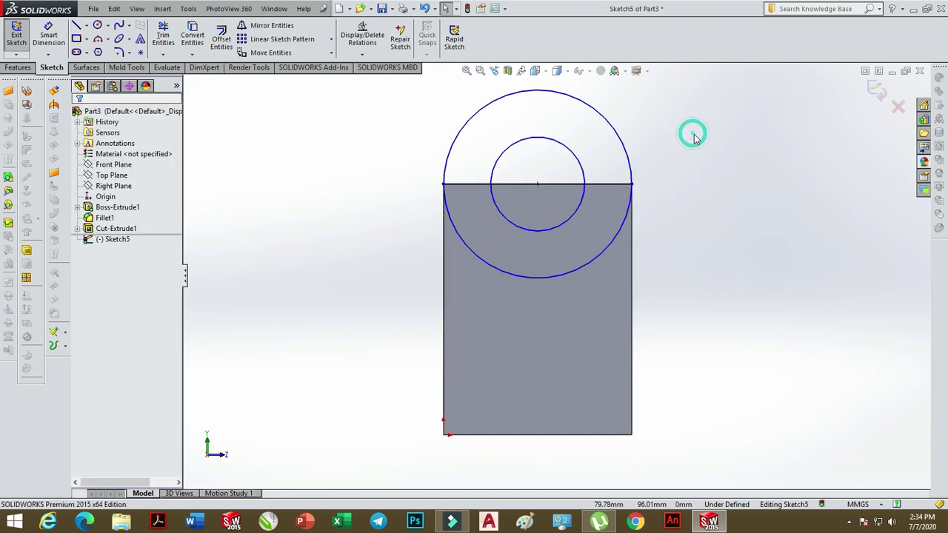
{"action": "left_click", "coordinate": [163, 37]}
{"action": "left_click_drag", "start_coordinate": [656, 101], "coordinate": [550, 157]}
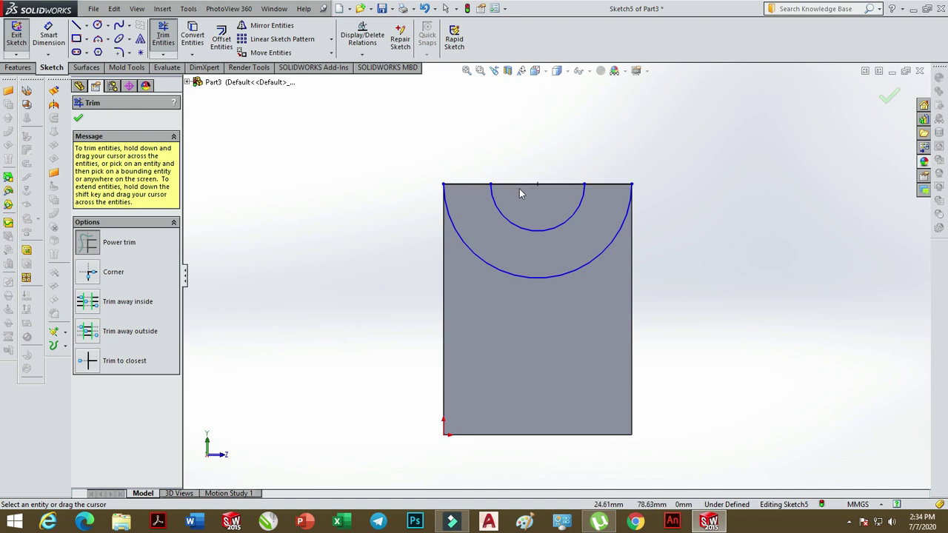
{"action": "scroll", "coordinate": [687, 303], "scroll_direction": "up", "scroll_amount": 2}
{"action": "mouse_move", "coordinate": [688, 303]}
{"action": "middle_mouse_down"}
{"action": "mouse_move", "coordinate": [620, 334]}
{"action": "mouse_move", "coordinate": [620, 318]}
{"action": "middle_mouse_up"}
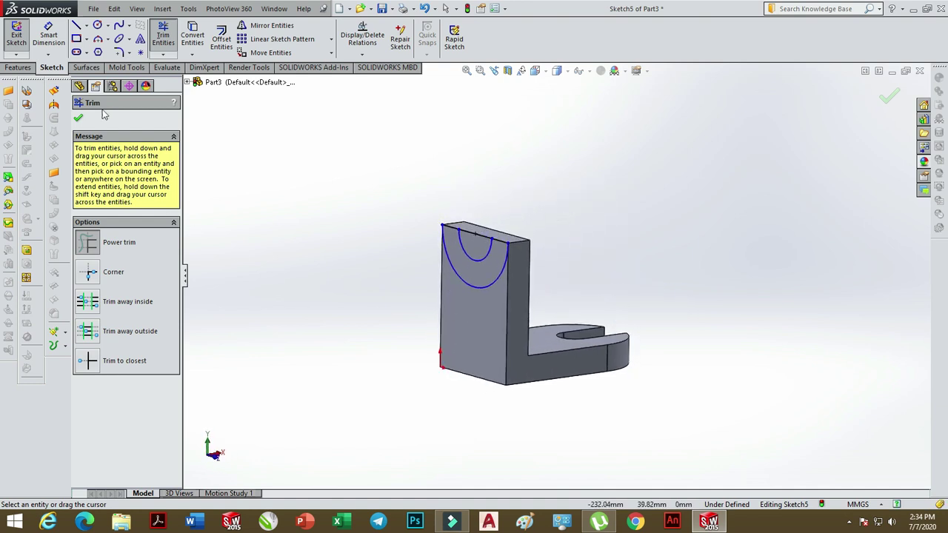
{"action": "left_click", "coordinate": [18, 67]}
- Extrude the half-ring sketch region 35 mm as Boss-Extrude2 to form the curved cradle
{"action": "left_click", "coordinate": [31, 47]}
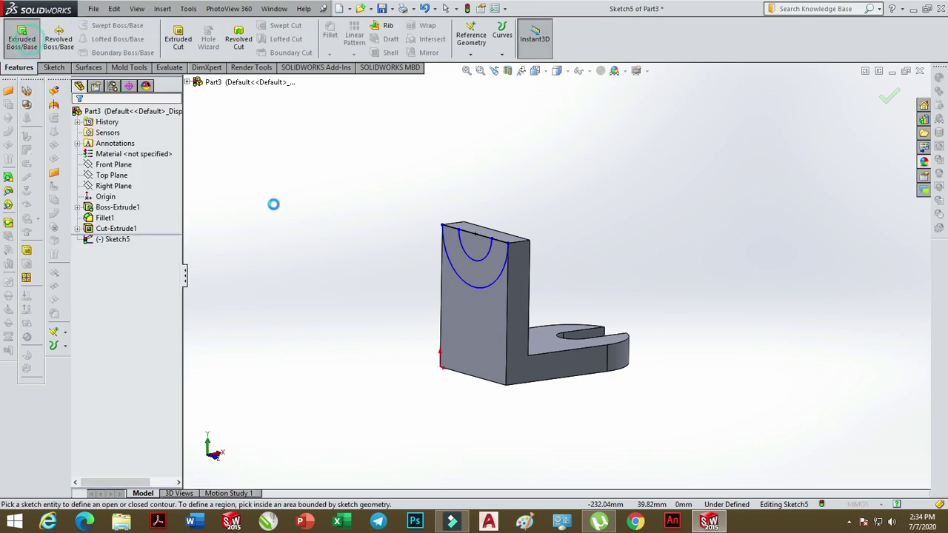
{"action": "left_click", "coordinate": [468, 280]}
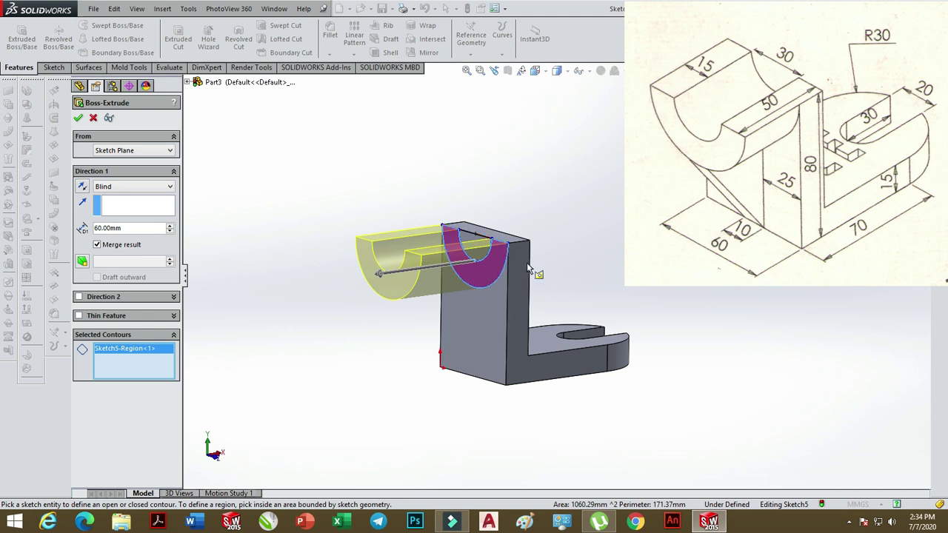
{"action": "double_click", "coordinate": [145, 228]}
{"action": "type", "text": "35"}
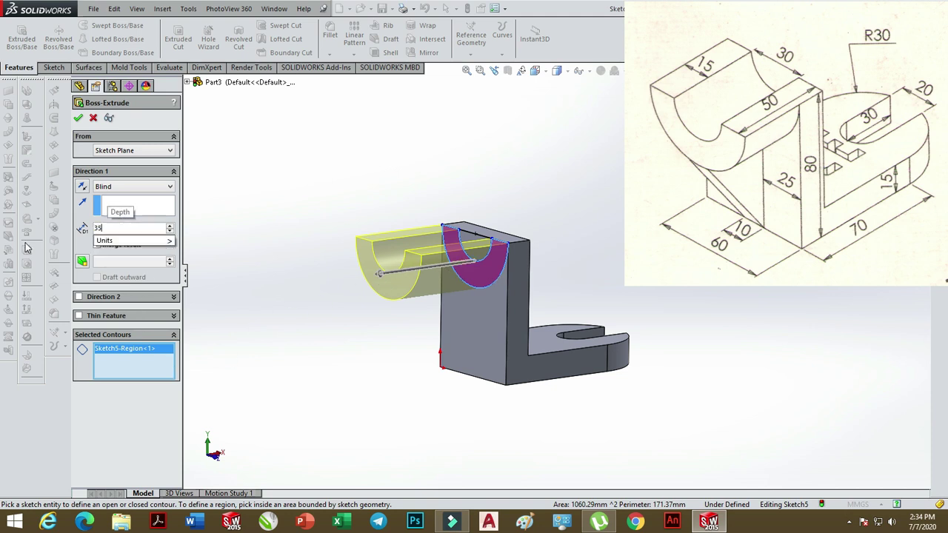
{"action": "key", "text": "Return"}
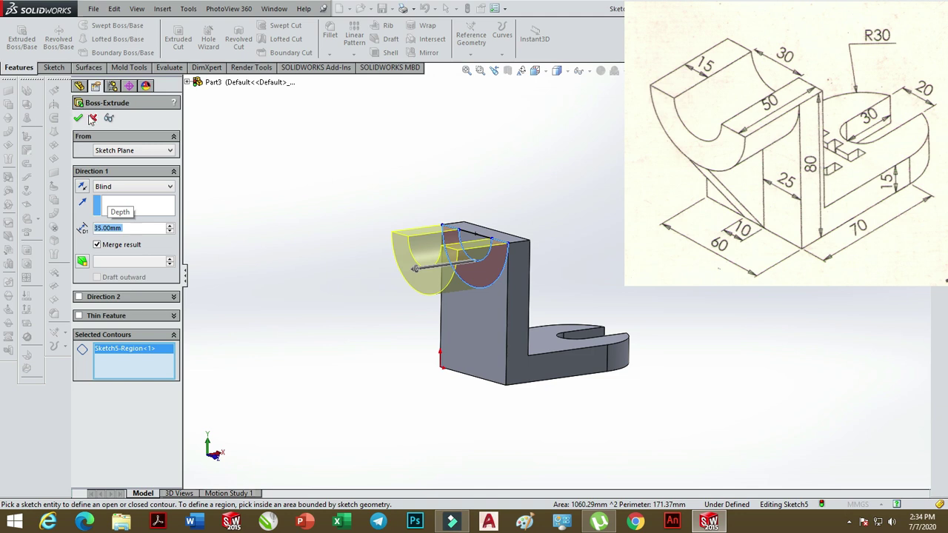
{"action": "left_click", "coordinate": [77, 118]}
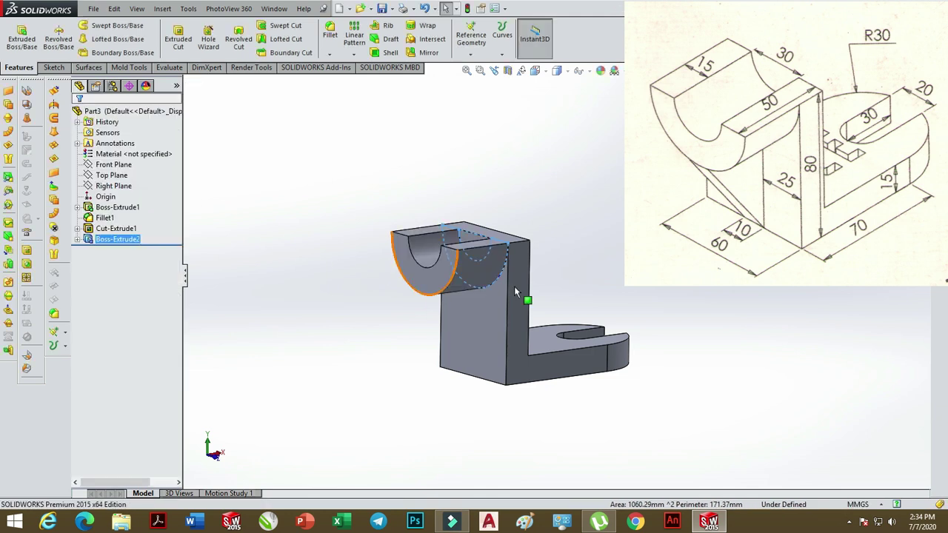
{"action": "left_click", "coordinate": [607, 216]}
- Reuse Sketch5 under Boss-Extrude2 for a blind 35 mm extruded cut behind the cradle
{"action": "mouse_move", "coordinate": [486, 296]}
{"action": "middle_mouse_down"}
{"action": "mouse_move", "coordinate": [508, 321]}
{"action": "mouse_move", "coordinate": [499, 272]}
{"action": "middle_mouse_up"}
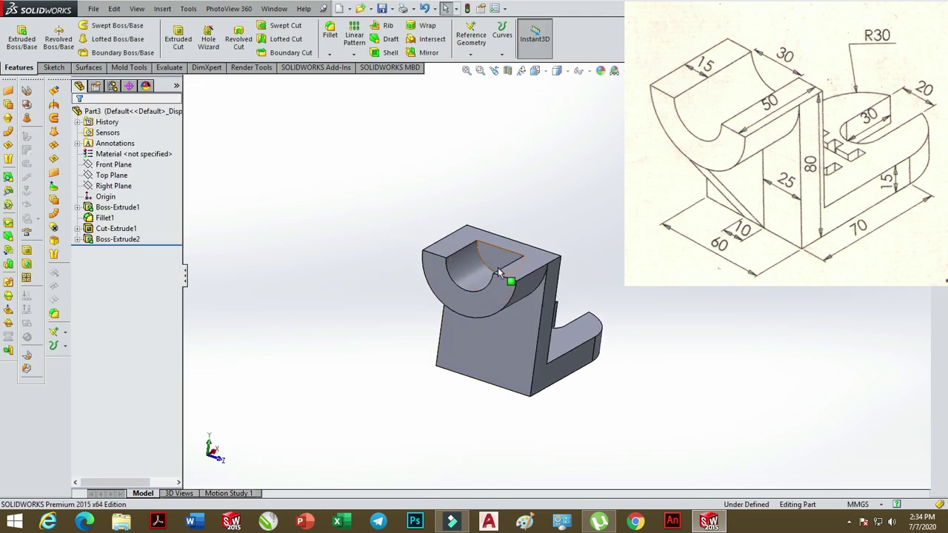
{"action": "scroll", "coordinate": [509, 274], "scroll_direction": "down", "scroll_amount": 2}
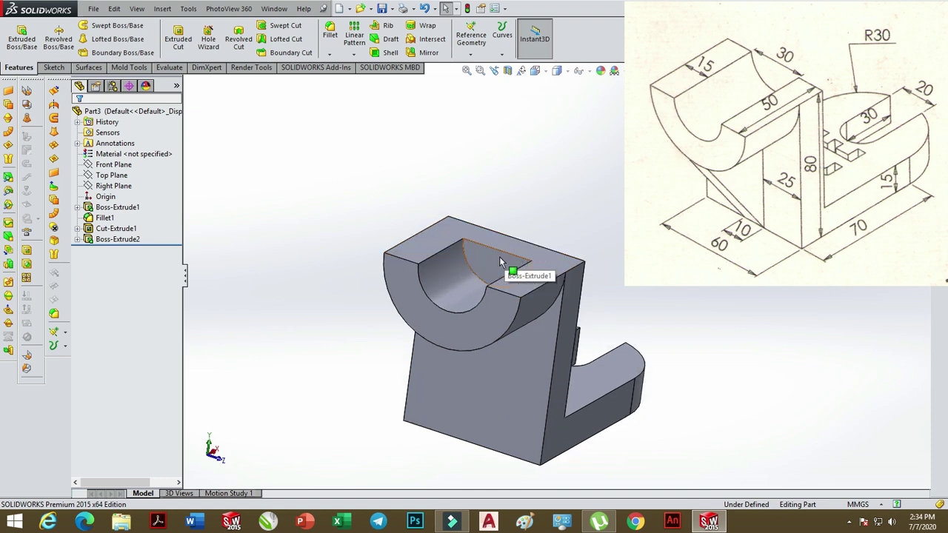
{"action": "left_click", "coordinate": [79, 245]}
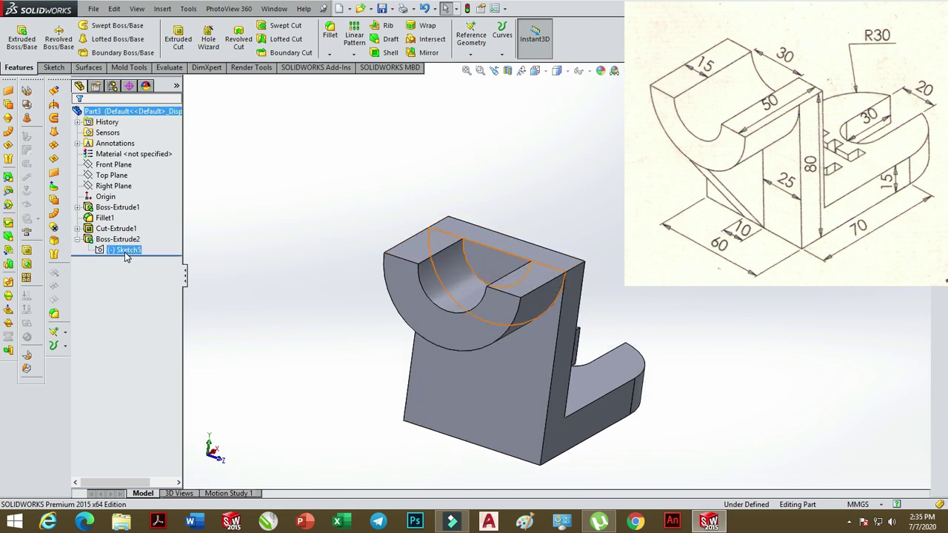
{"action": "left_click", "coordinate": [123, 249]}
{"action": "left_click", "coordinate": [177, 37]}
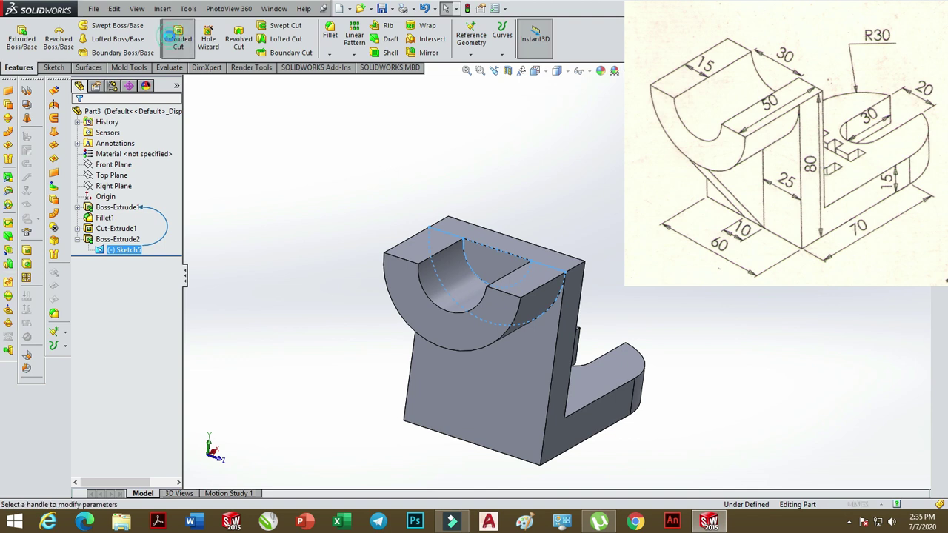
{"action": "left_click", "coordinate": [489, 265]}
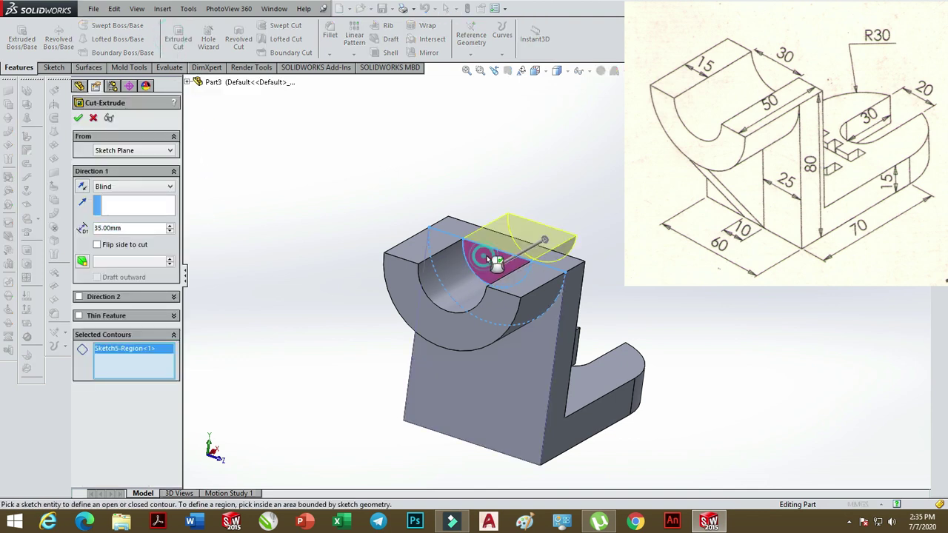
{"action": "key", "text": "Return"}
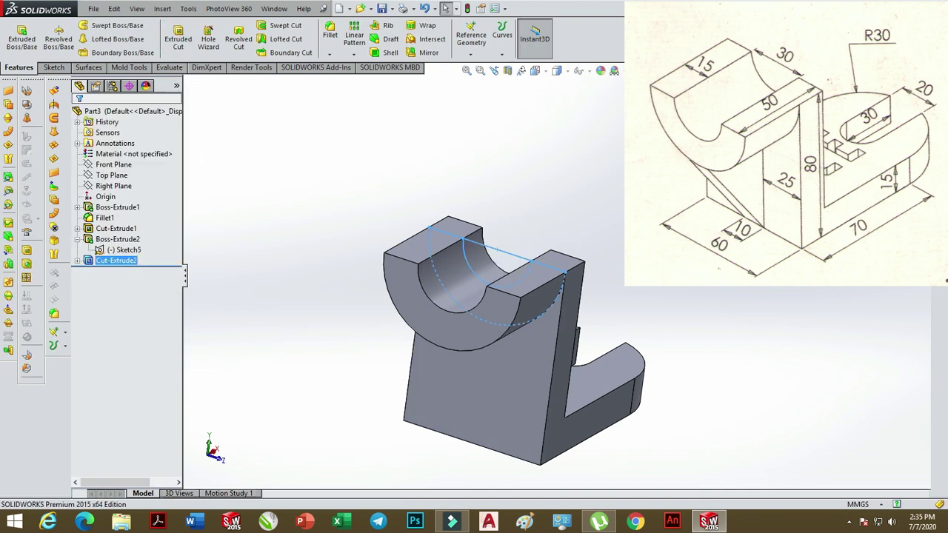
- Orbit the part to inspect Cut-Extrude2, then select the L-shaped side face
{"action": "key", "text": "Escape"}
{"action": "middle_click_drag", "start_coordinate": [614, 196], "coordinate": [541, 225]}
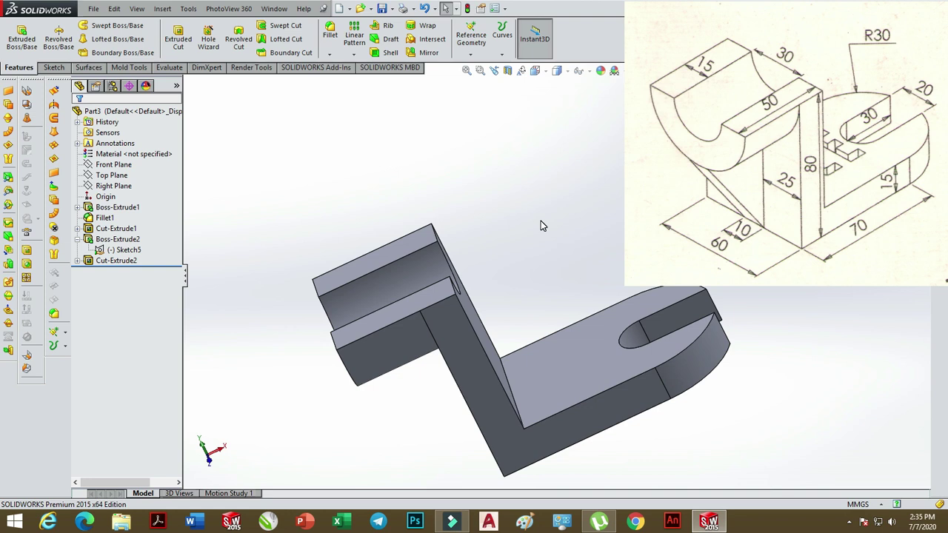
{"action": "mouse_move", "coordinate": [560, 257]}
{"action": "middle_mouse_down"}
{"action": "mouse_move", "coordinate": [540, 256]}
{"action": "mouse_move", "coordinate": [543, 277]}
{"action": "middle_mouse_up"}
{"action": "scroll", "coordinate": [543, 278], "scroll_direction": "down", "scroll_amount": 2}
{"action": "scroll", "coordinate": [542, 279], "scroll_direction": "up", "scroll_amount": 3}
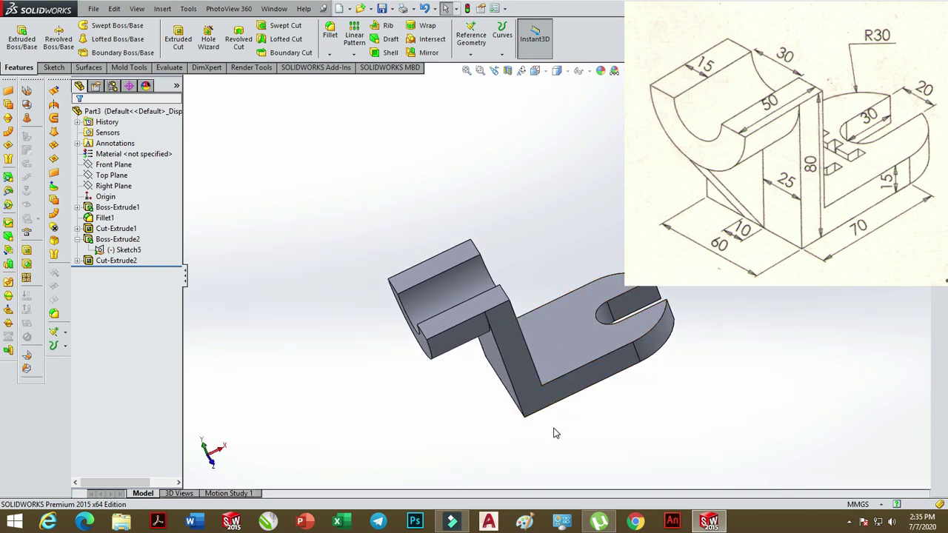
{"action": "left_click", "coordinate": [527, 380]}
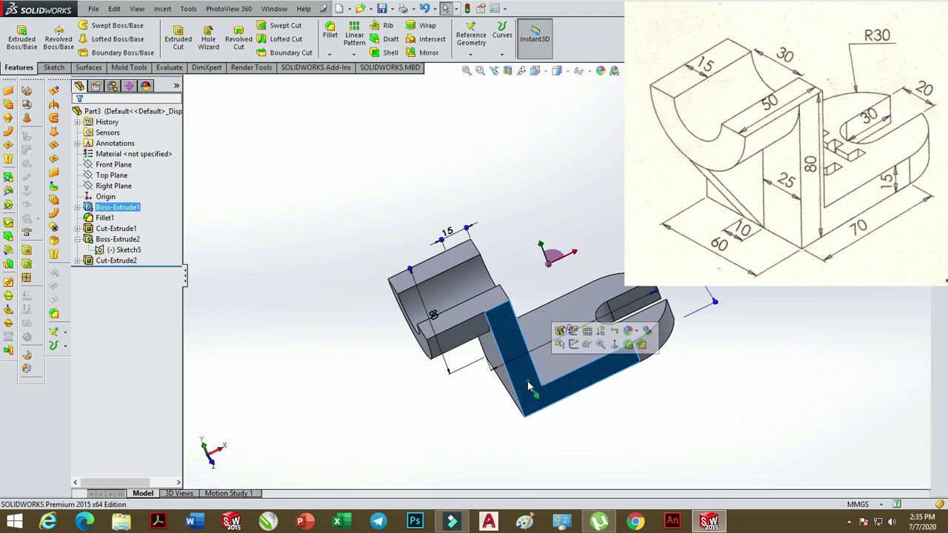
- Create Plane1 offset 30 mm from the L-shaped face, flipped inward into the part
{"action": "left_click", "coordinate": [472, 56]}
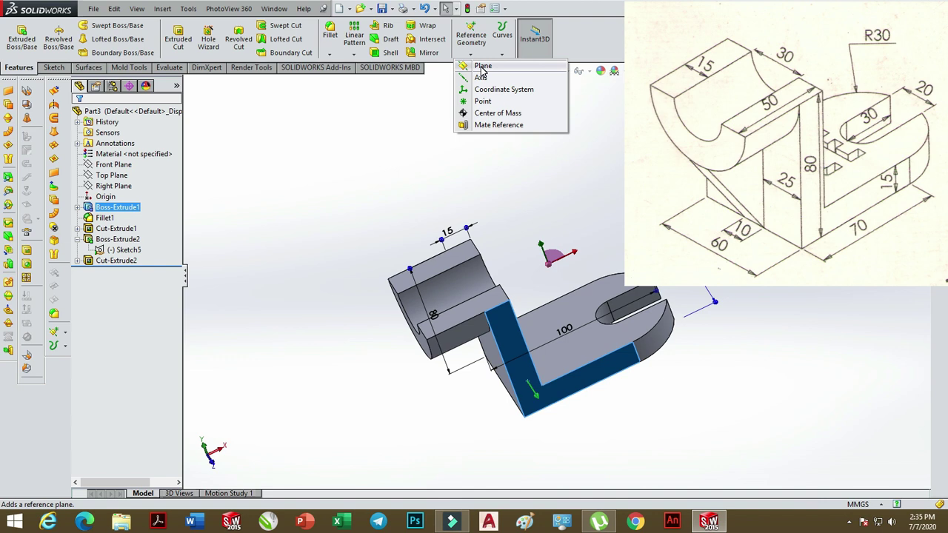
{"action": "left_click", "coordinate": [482, 66]}
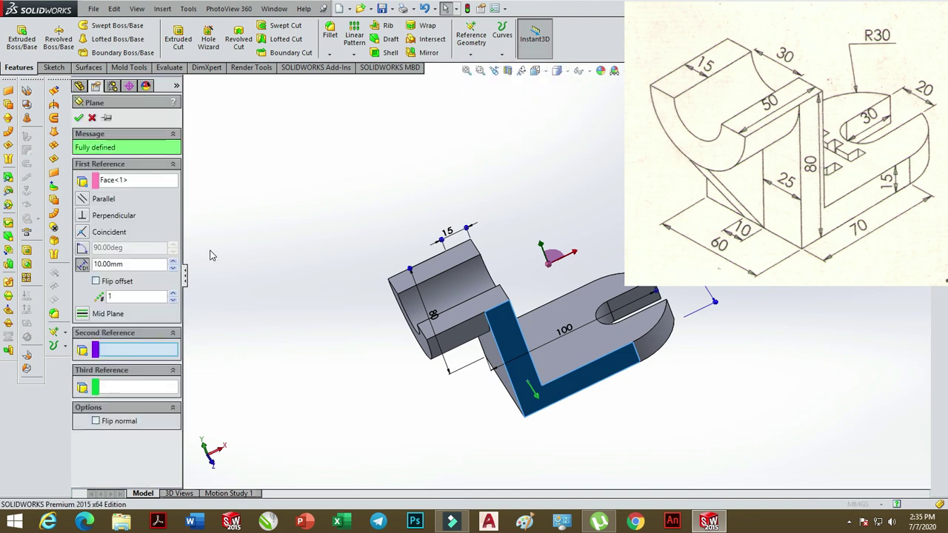
{"action": "left_click", "coordinate": [136, 265]}
{"action": "type", "text": "30"}
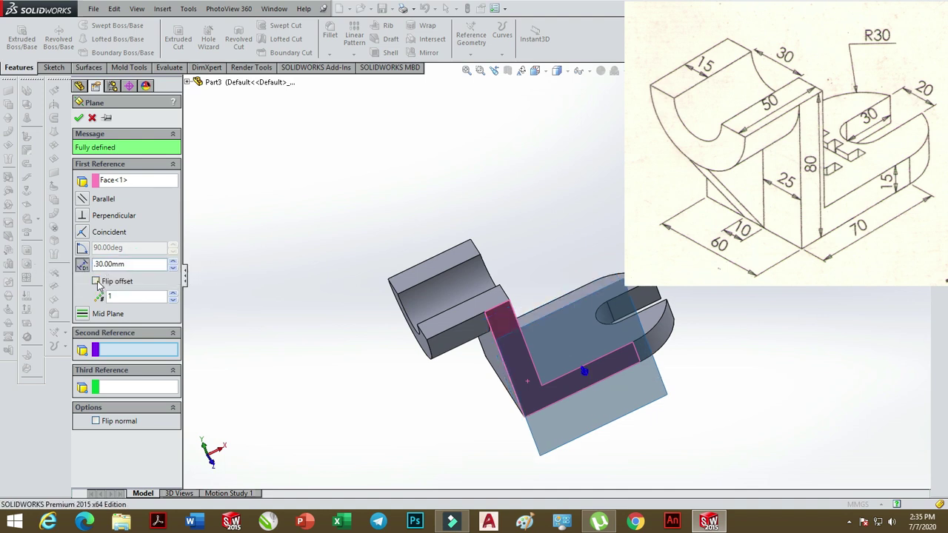
{"action": "left_click", "coordinate": [96, 282]}
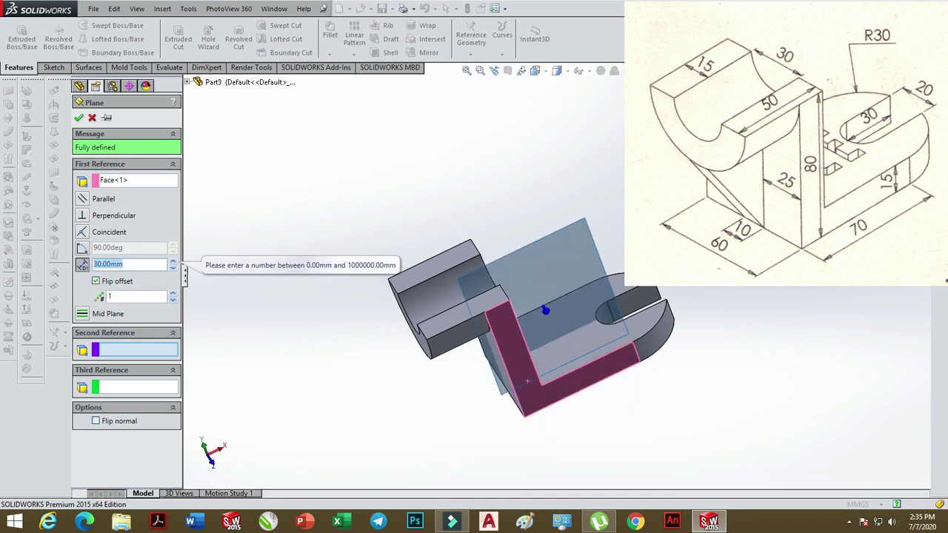
{"action": "key", "text": "Return"}
{"action": "mouse_move", "coordinate": [685, 304]}
{"action": "middle_mouse_down"}
{"action": "mouse_move", "coordinate": [645, 408]}
{"action": "mouse_move", "coordinate": [679, 430]}
{"action": "mouse_move", "coordinate": [709, 375]}
{"action": "middle_mouse_up"}
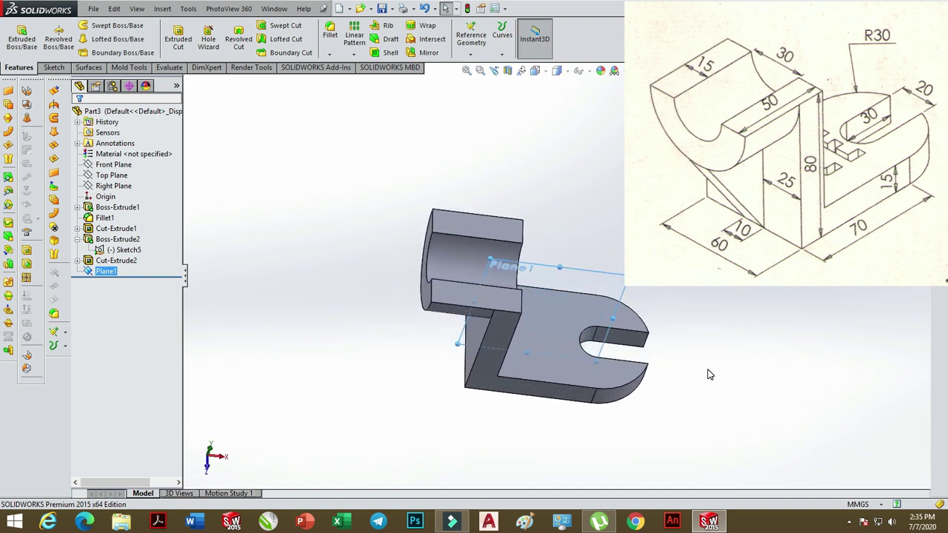
- Look normal to Plane1 and draw a closed triangular rib profile from the base corner to the cradle underside
{"action": "left_click", "coordinate": [556, 71]}
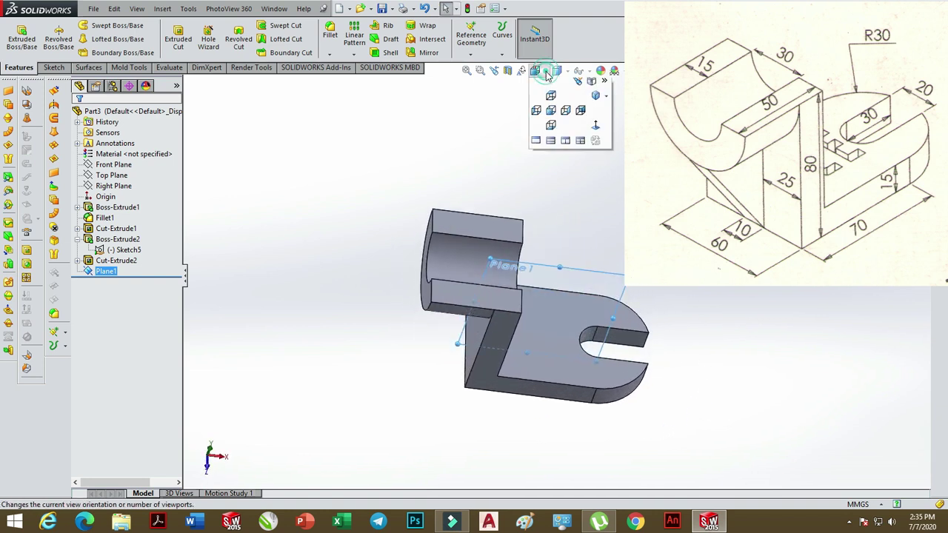
{"action": "left_click", "coordinate": [592, 133]}
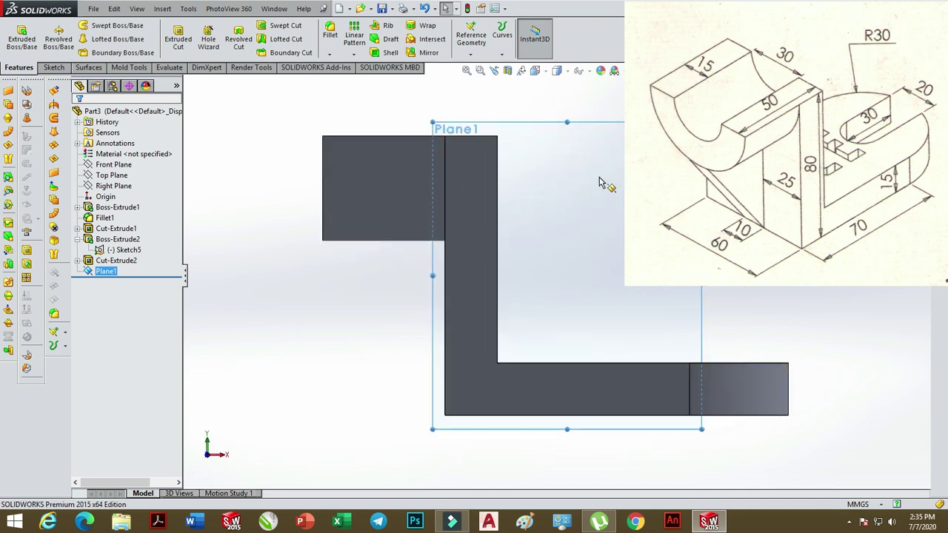
{"action": "left_click", "coordinate": [53, 67]}
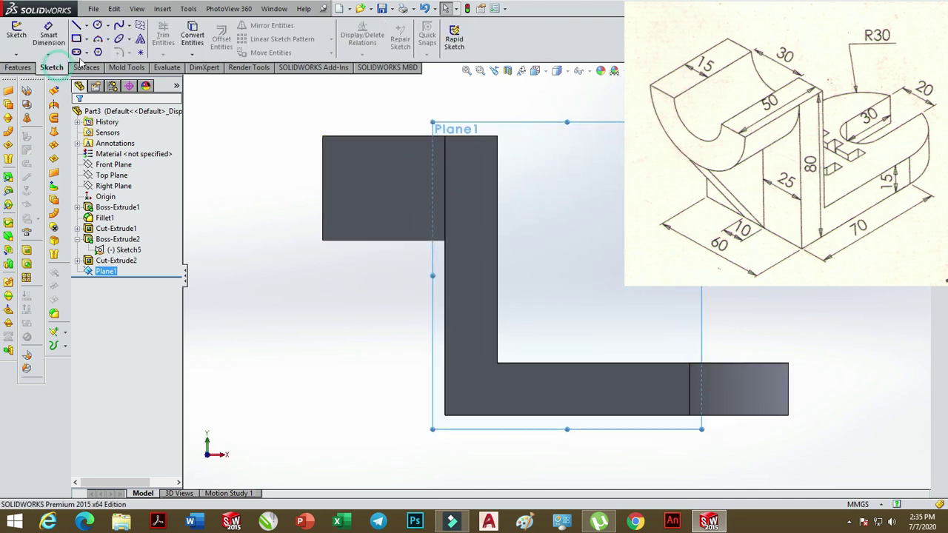
{"action": "left_click", "coordinate": [76, 25]}
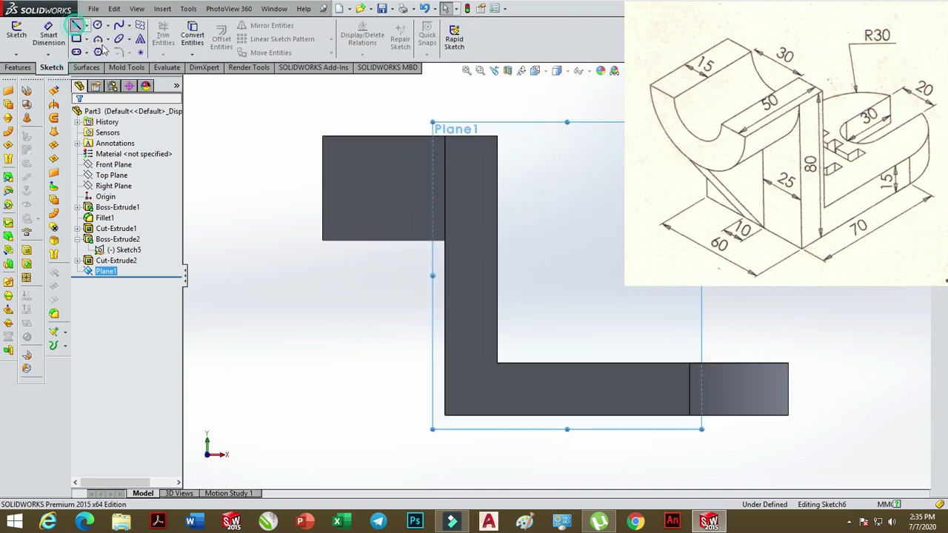
{"action": "left_click", "coordinate": [444, 415]}
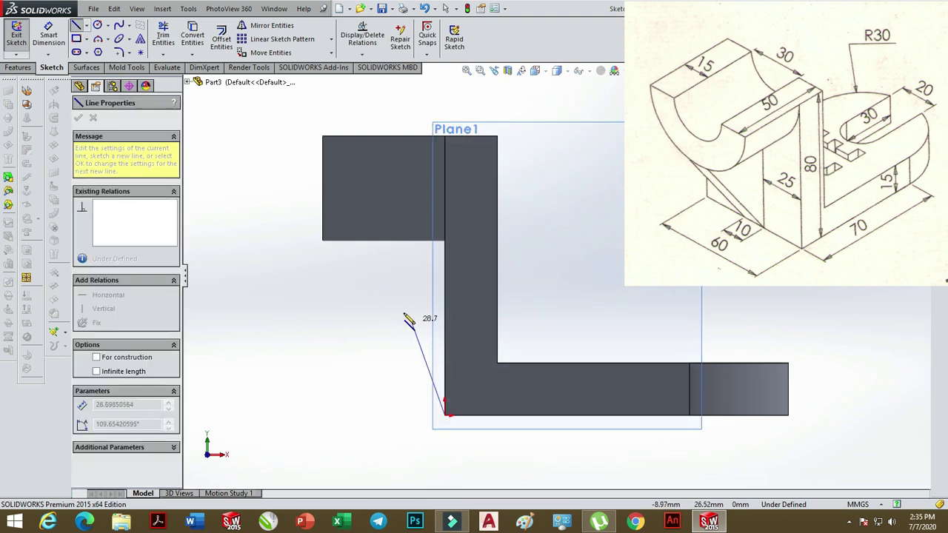
{"action": "left_click", "coordinate": [322, 240]}
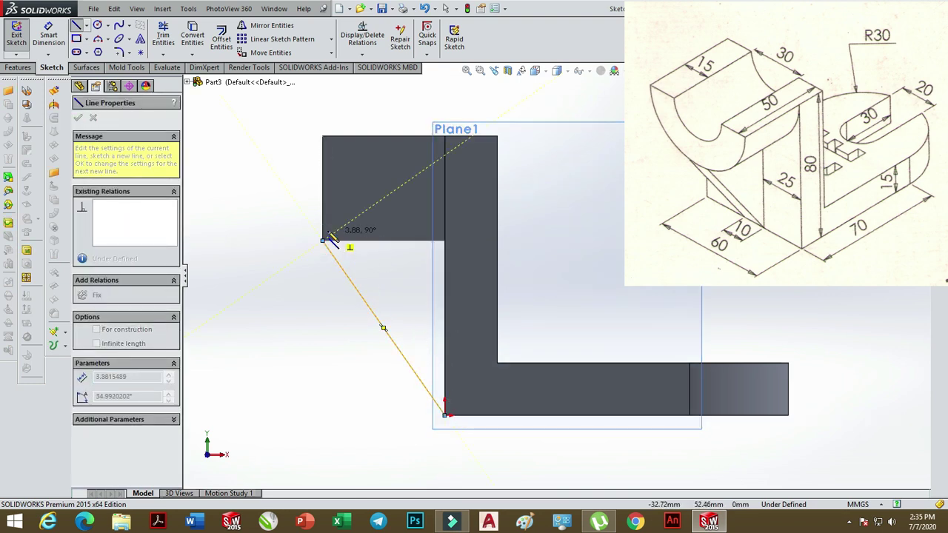
{"action": "left_click", "coordinate": [322, 223]}
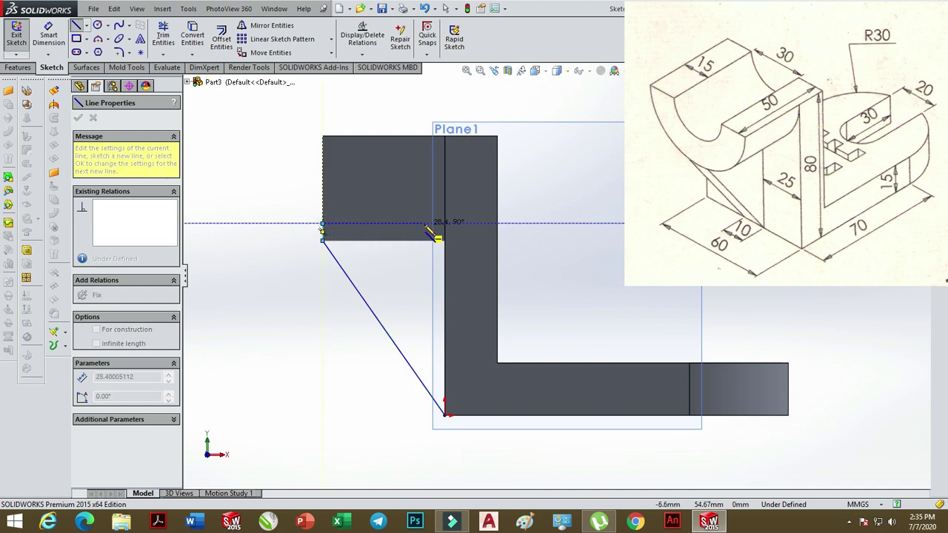
{"action": "left_click", "coordinate": [445, 223]}
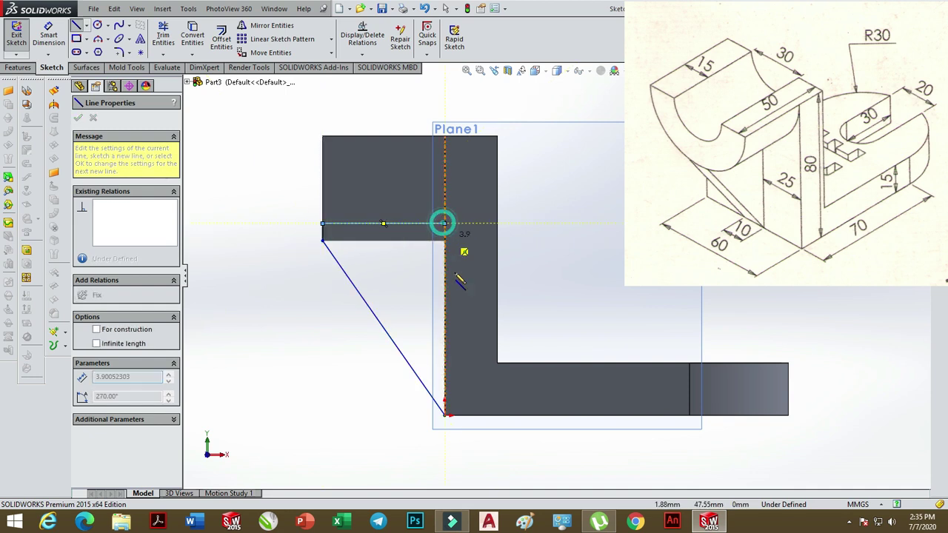
{"action": "left_click", "coordinate": [444, 414]}
- Rotate the view to check Sketch6 on the part and start a boss extrusion of it
{"action": "scroll", "coordinate": [460, 419], "scroll_direction": "up", "scroll_amount": 3}
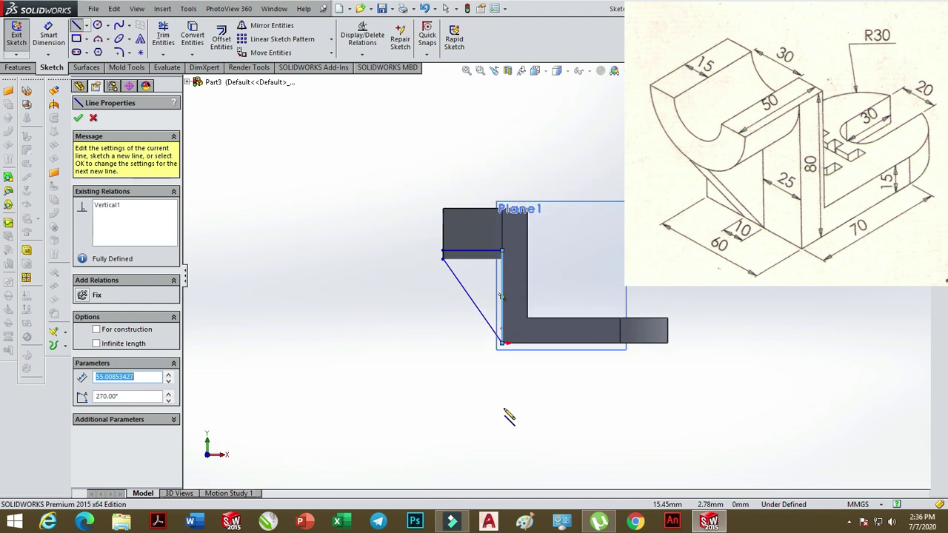
{"action": "middle_click_drag", "start_coordinate": [508, 417], "coordinate": [648, 415]}
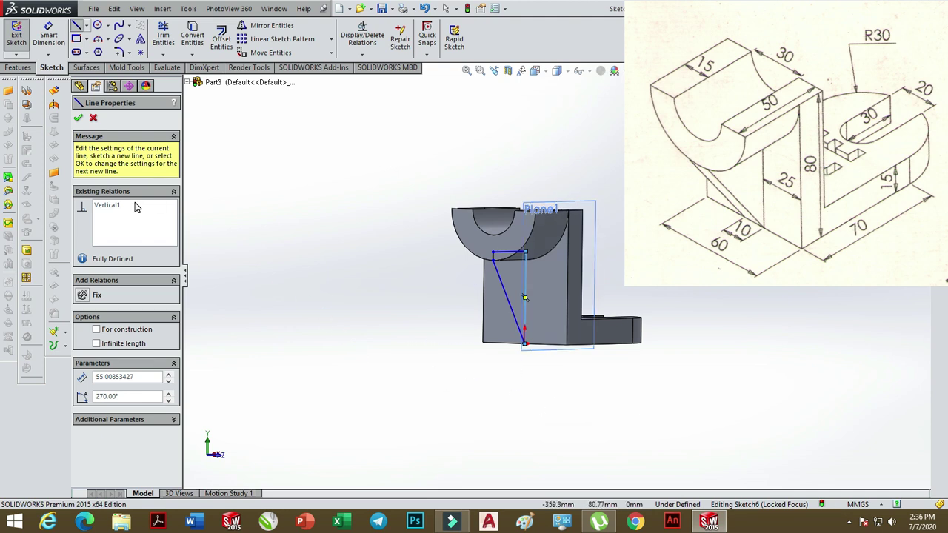
{"action": "left_click", "coordinate": [19, 68]}
{"action": "left_click", "coordinate": [22, 35]}
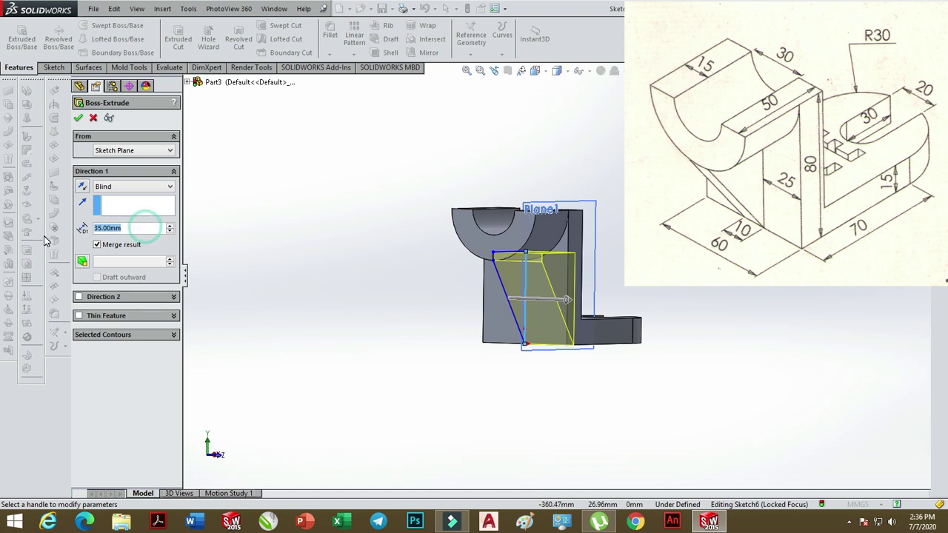
- Extrude the rib 5 mm in both directions as Boss-Extrude3
{"action": "type", "text": "5"}
{"action": "key", "text": "Return"}
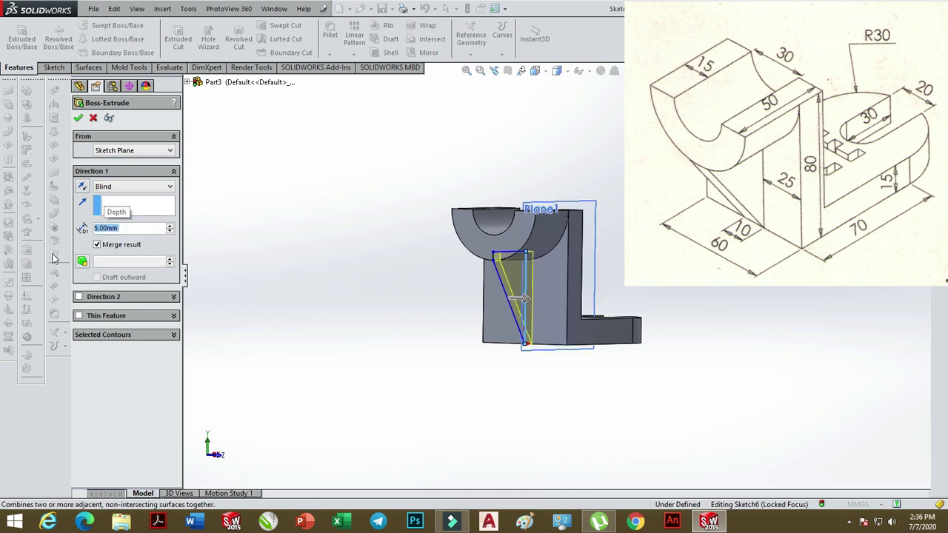
{"action": "left_click", "coordinate": [78, 297]}
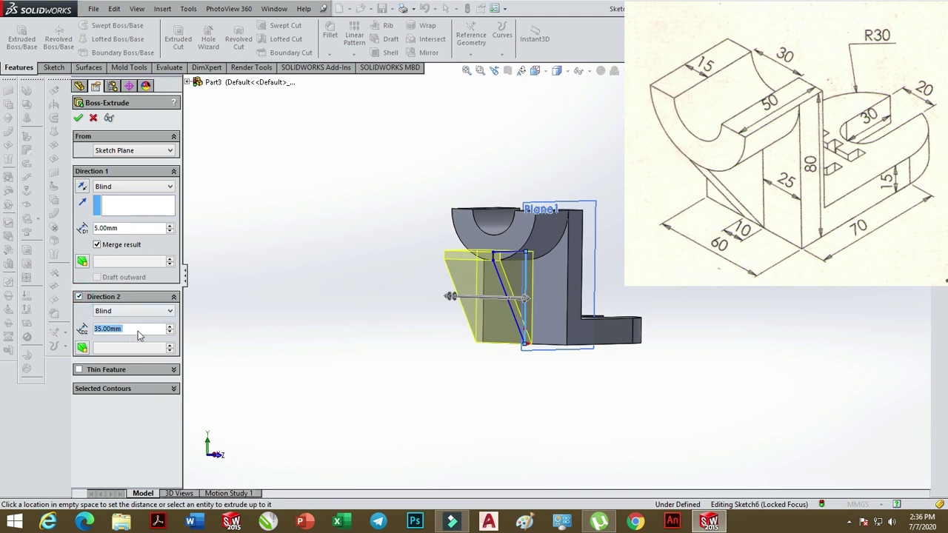
{"action": "type", "text": "5"}
{"action": "key", "text": "Return"}
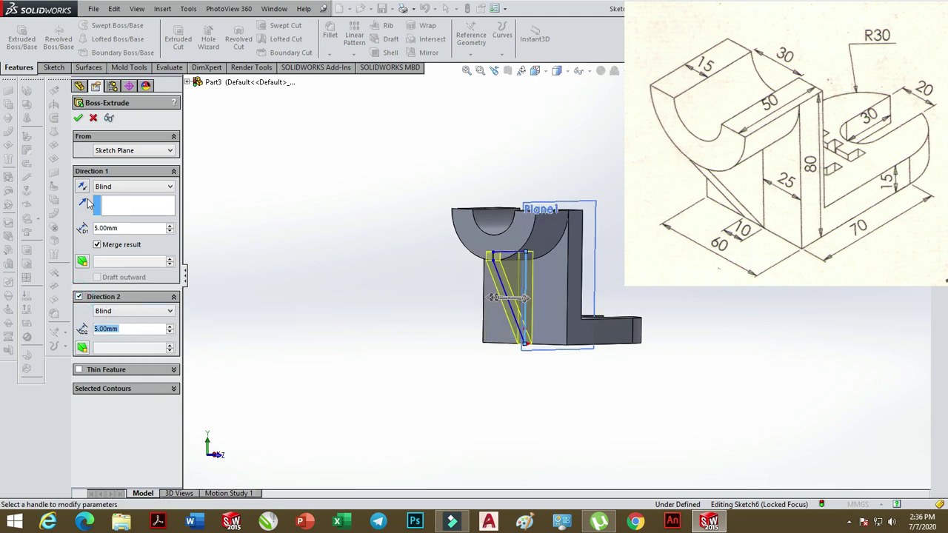
{"action": "left_click", "coordinate": [78, 118]}
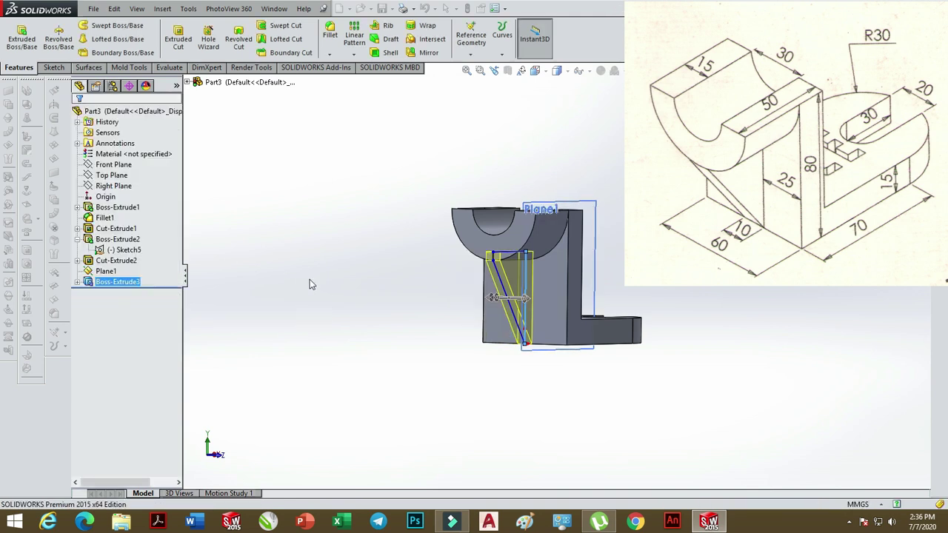
{"action": "key", "text": "Escape"}
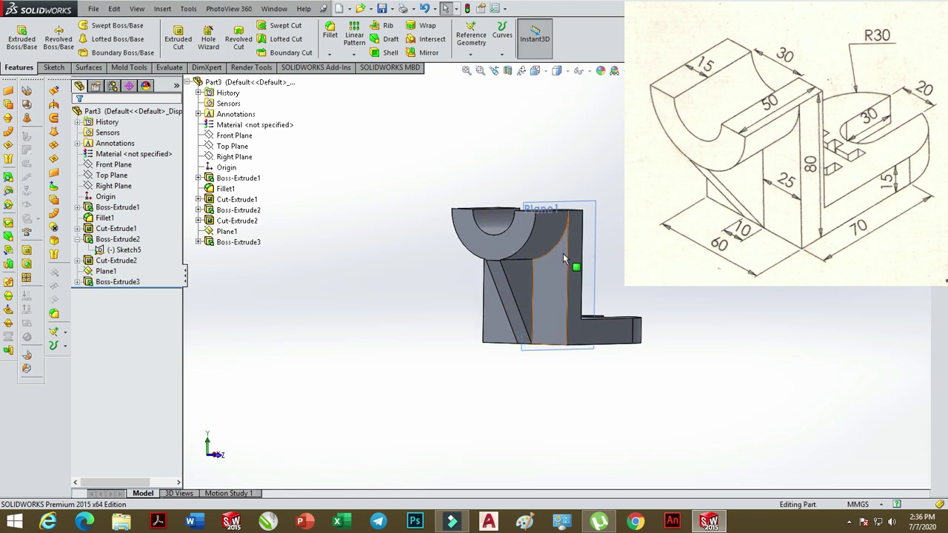
- Hide Plane1 and set the bracket to the isometric view
{"action": "mouse_move", "coordinate": [613, 268]}
{"action": "middle_mouse_down"}
{"action": "mouse_move", "coordinate": [586, 262]}
{"action": "mouse_move", "coordinate": [613, 339]}
{"action": "mouse_move", "coordinate": [577, 314]}
{"action": "middle_mouse_up"}
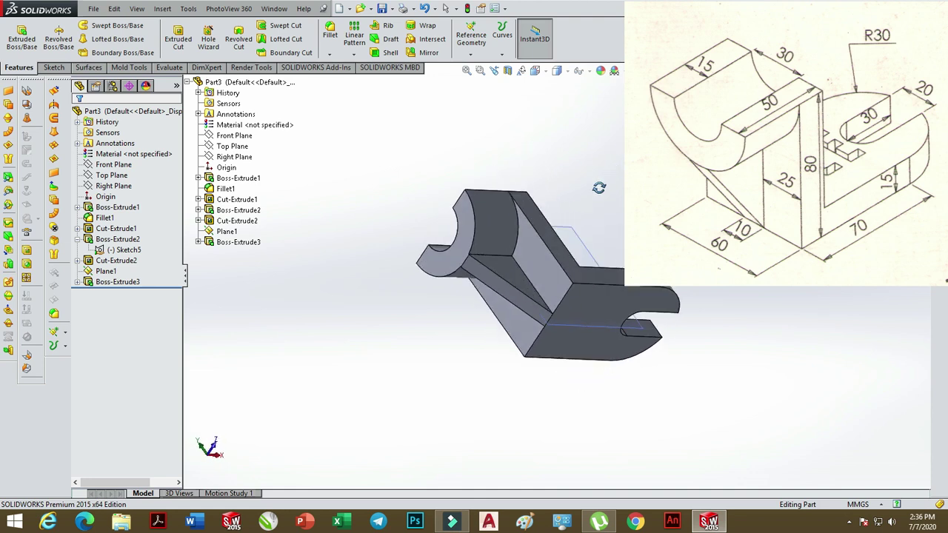
{"action": "mouse_move", "coordinate": [578, 315]}
{"action": "middle_mouse_down"}
{"action": "mouse_move", "coordinate": [573, 248]}
{"action": "mouse_move", "coordinate": [543, 275]}
{"action": "middle_mouse_up"}
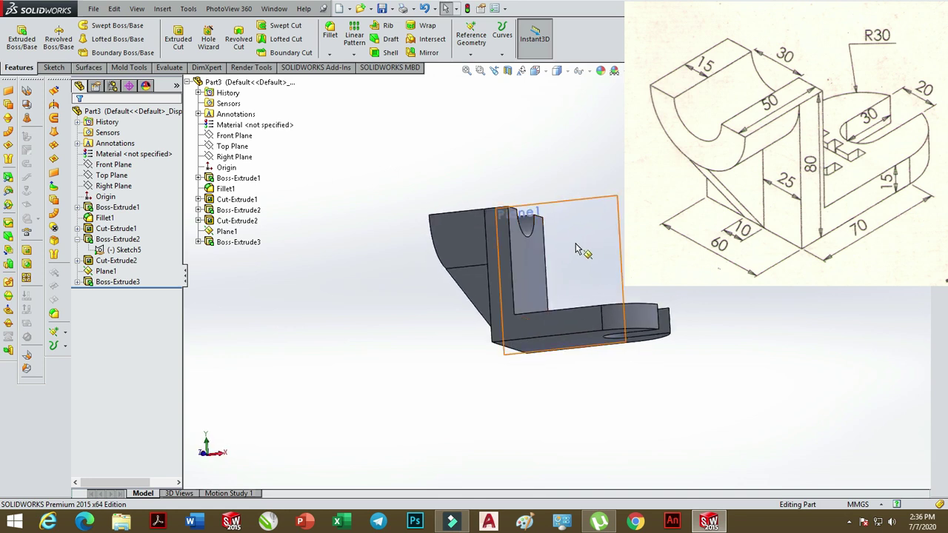
{"action": "left_click", "coordinate": [585, 202]}
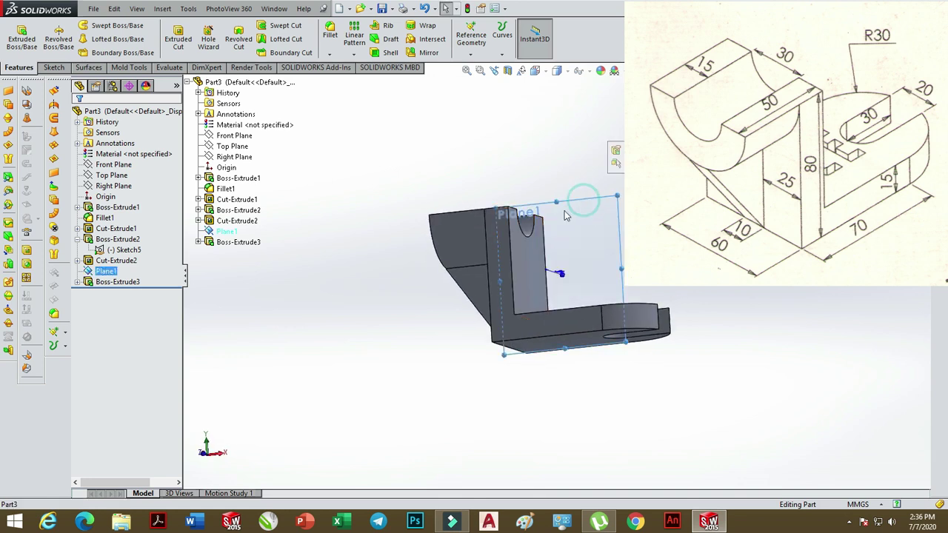
{"action": "right_click", "coordinate": [106, 272]}
{"action": "left_click", "coordinate": [130, 251]}
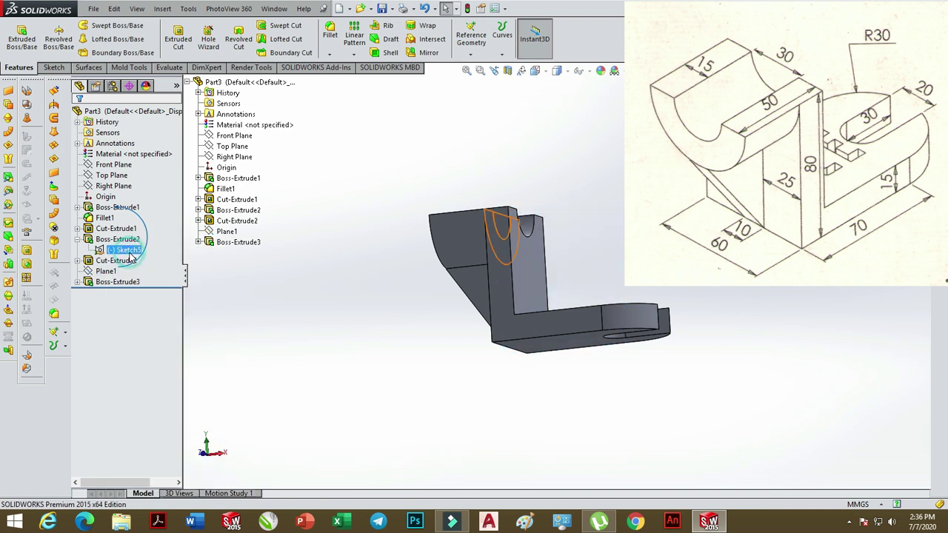
{"action": "left_click", "coordinate": [535, 71]}
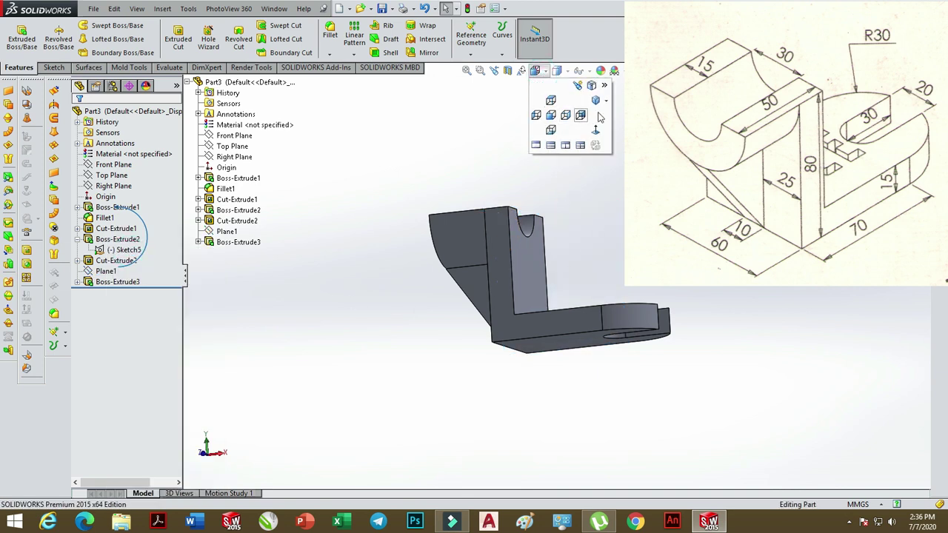
{"action": "left_click", "coordinate": [600, 108]}
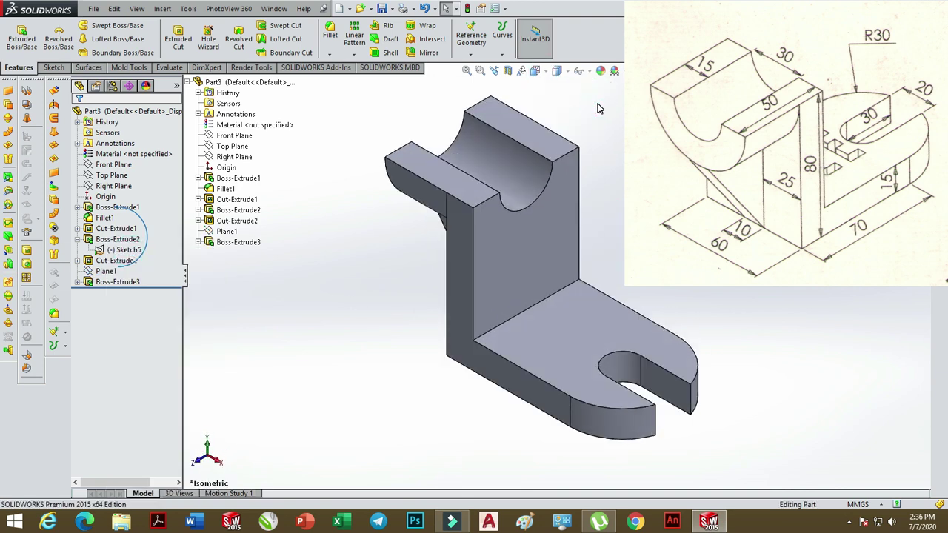
- Orbit the bracket so the curved cradle and angled rib face the viewer, then adjust the zoom
{"action": "mouse_move", "coordinate": [575, 328]}
{"action": "middle_mouse_down"}
{"action": "mouse_move", "coordinate": [684, 312]}
{"action": "mouse_move", "coordinate": [678, 328]}
{"action": "mouse_move", "coordinate": [681, 317]}
{"action": "middle_mouse_up"}
{"action": "key", "text": "Escape"}
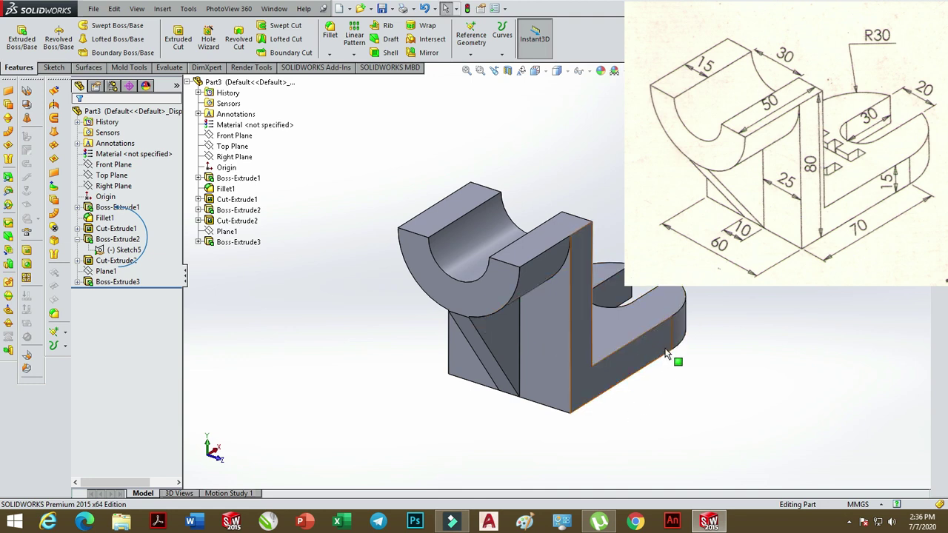
{"action": "scroll", "coordinate": [635, 345], "scroll_direction": "down", "scroll_amount": 2}
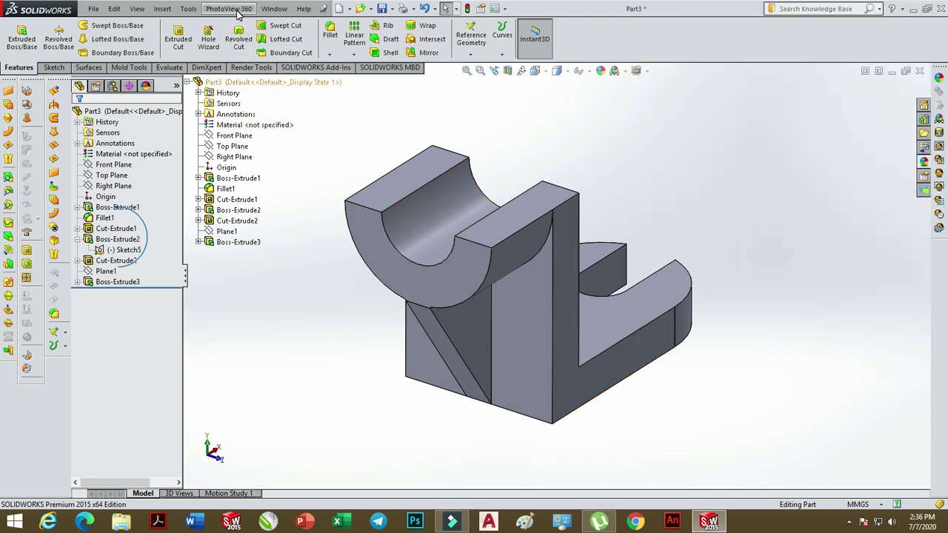
- Drag the Ambient Only scene from Scenes > Basic Scenes onto the bracket
{"action": "left_click", "coordinate": [251, 68]}
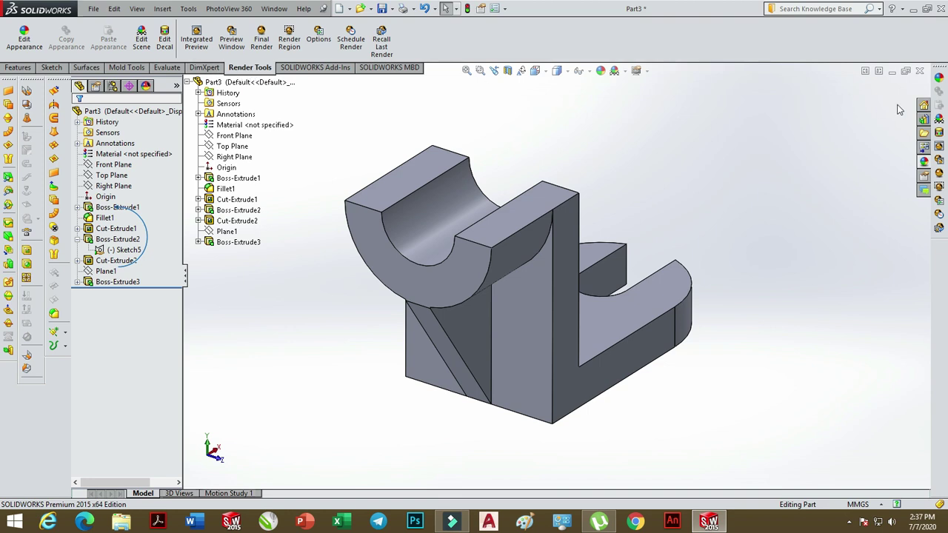
{"action": "left_click", "coordinate": [923, 162]}
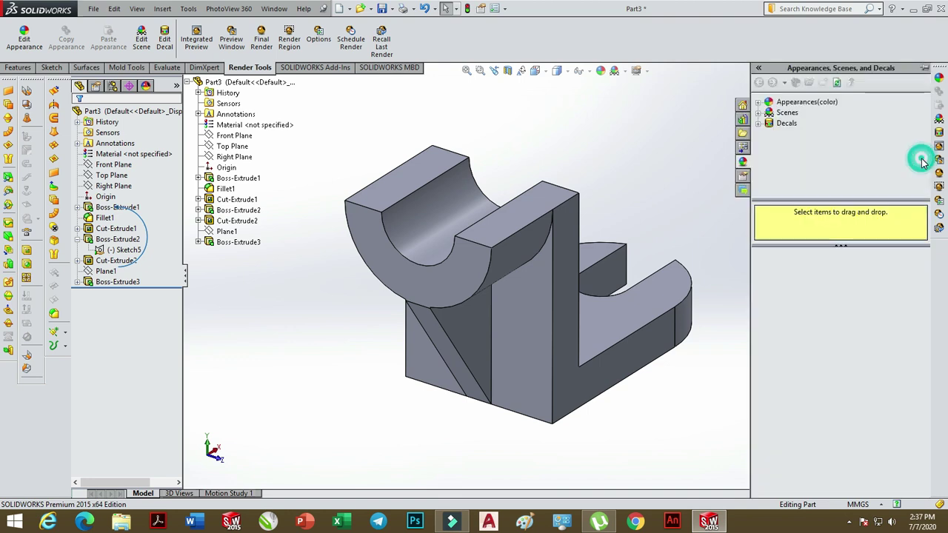
{"action": "left_click", "coordinate": [758, 113]}
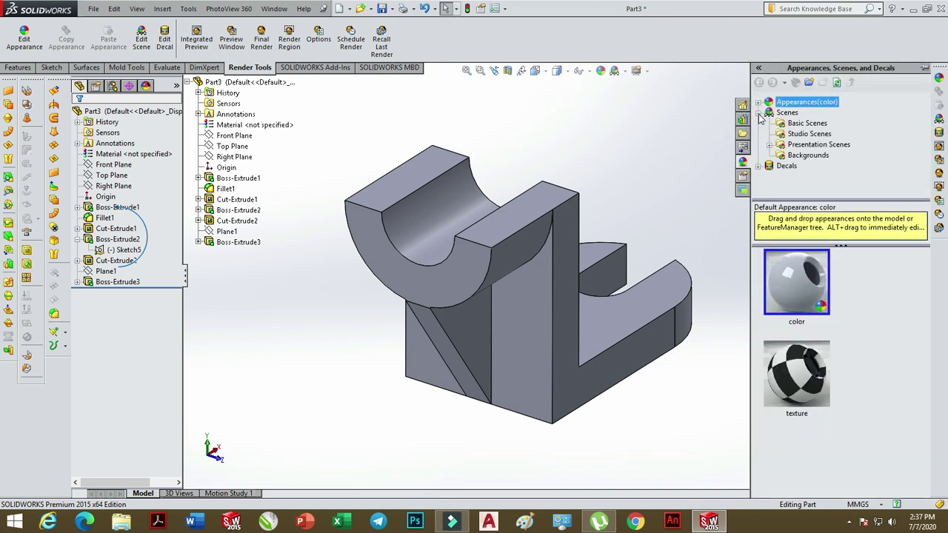
{"action": "left_click", "coordinate": [808, 123]}
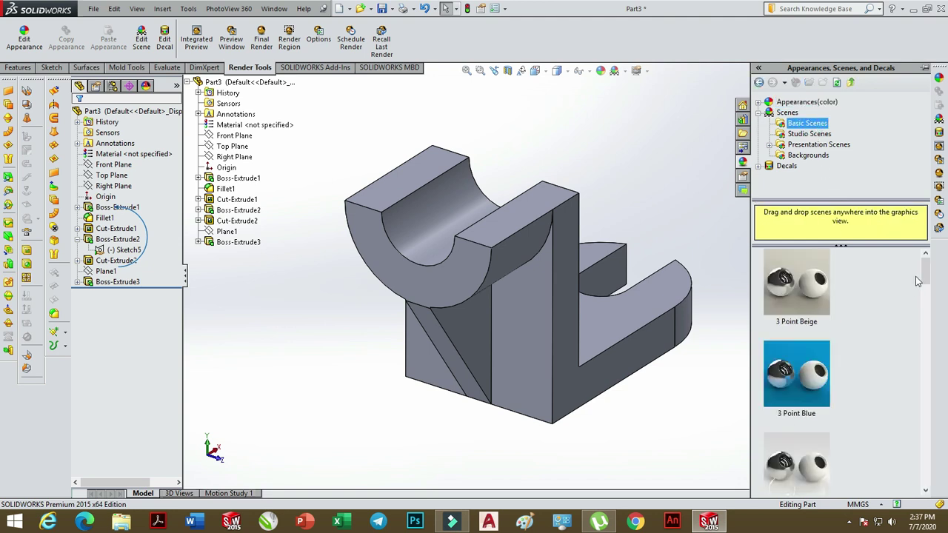
{"action": "mouse_move", "coordinate": [926, 275]}
{"action": "left_mouse_down"}
{"action": "mouse_move", "coordinate": [933, 439]}
{"action": "mouse_move", "coordinate": [946, 265]}
{"action": "left_mouse_up"}
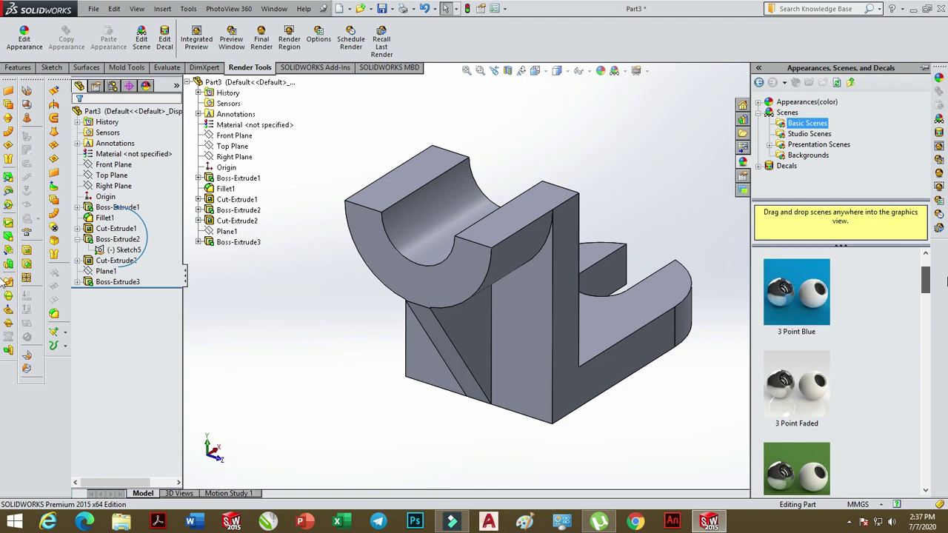
{"action": "left_click_drag", "start_coordinate": [946, 270], "coordinate": [946, 382]}
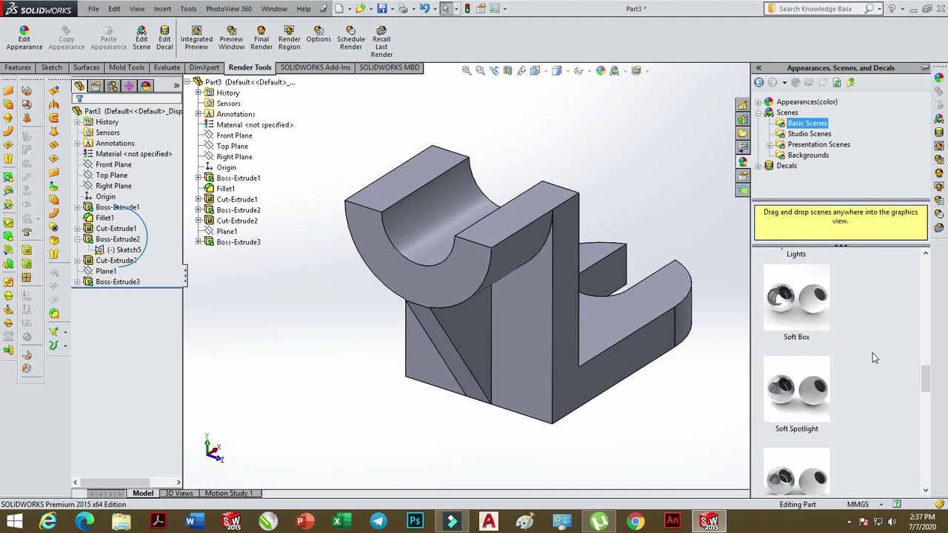
{"action": "left_click_drag", "start_coordinate": [926, 378], "coordinate": [934, 416]}
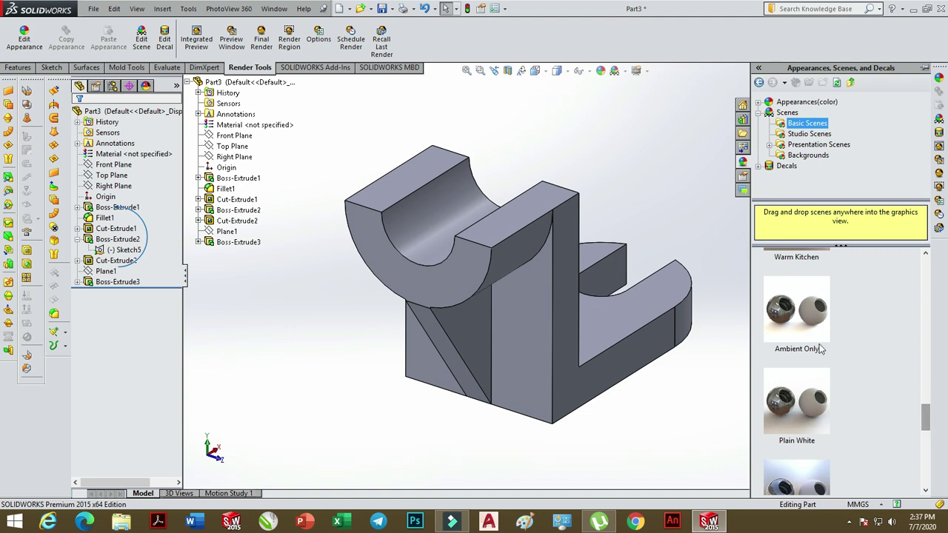
{"action": "mouse_move", "coordinate": [797, 309]}
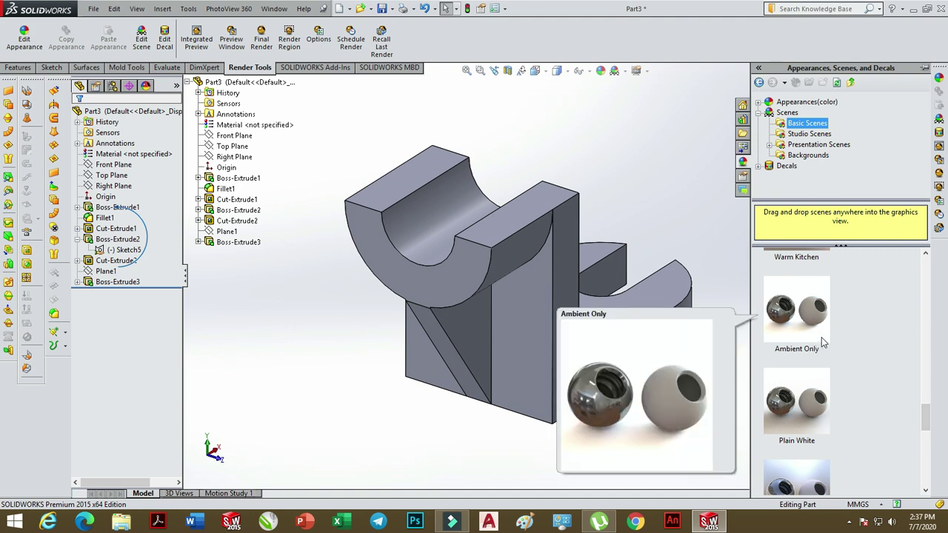
{"action": "left_click_drag", "start_coordinate": [821, 337], "coordinate": [705, 175]}
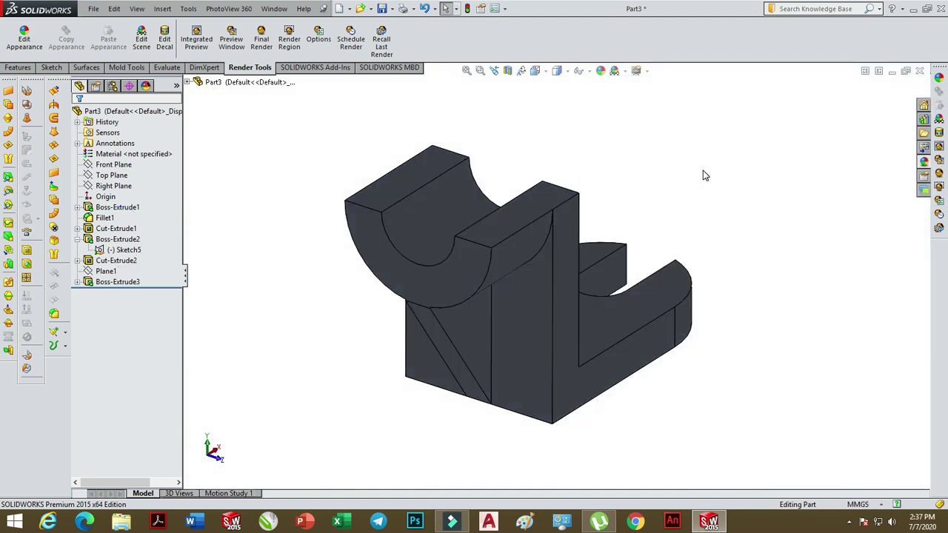
- Apply red low gloss plastic from Appearances > Plastic > Low Gloss to the whole part
{"action": "left_click", "coordinate": [923, 161]}
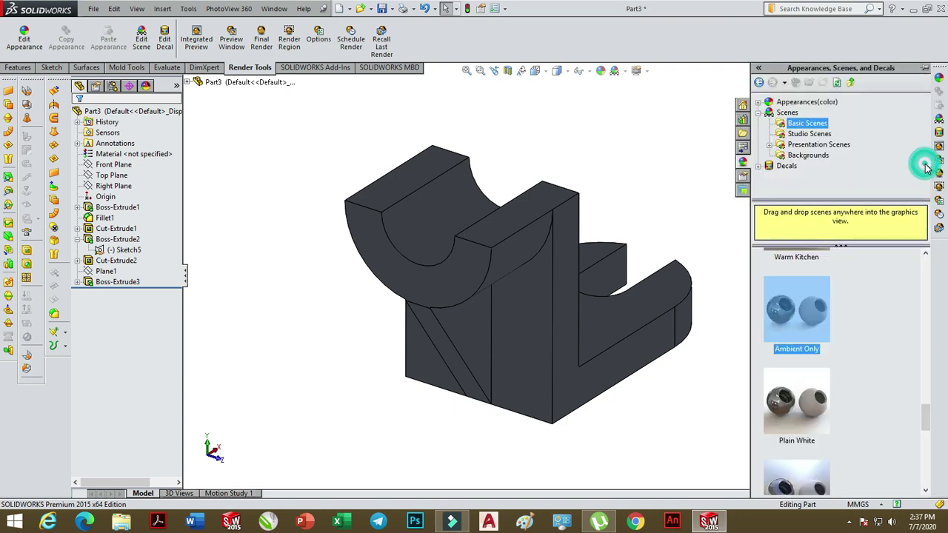
{"action": "left_click", "coordinate": [758, 102]}
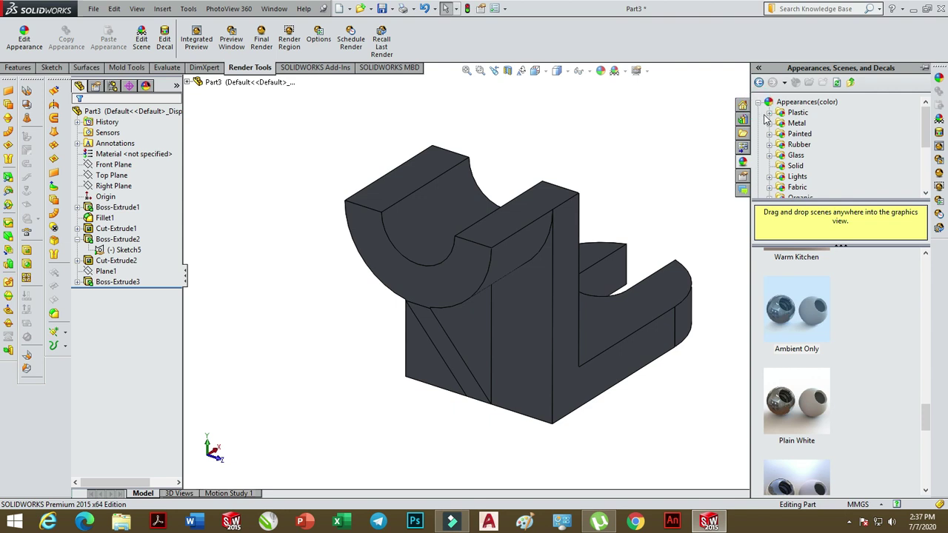
{"action": "left_click", "coordinate": [770, 113]}
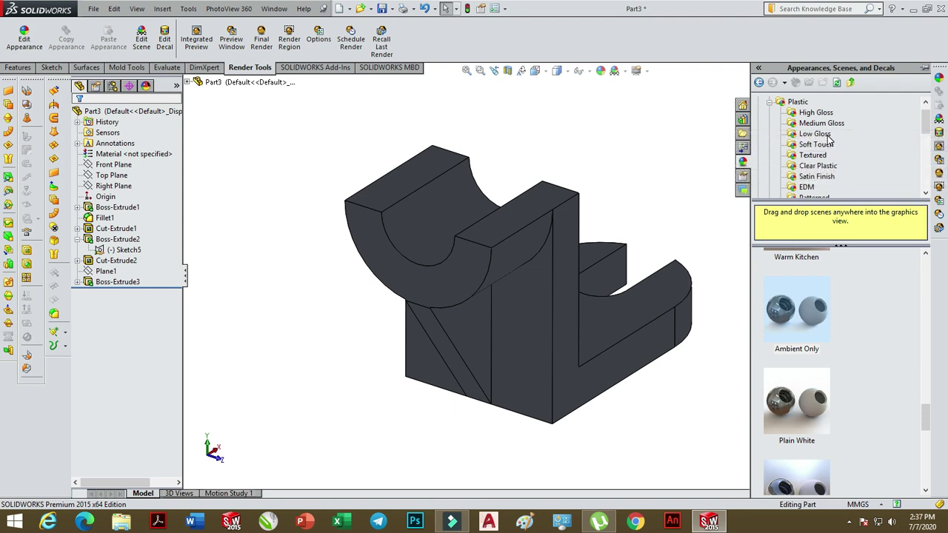
{"action": "left_click", "coordinate": [826, 136]}
{"action": "left_click_drag", "start_coordinate": [923, 274], "coordinate": [935, 416]}
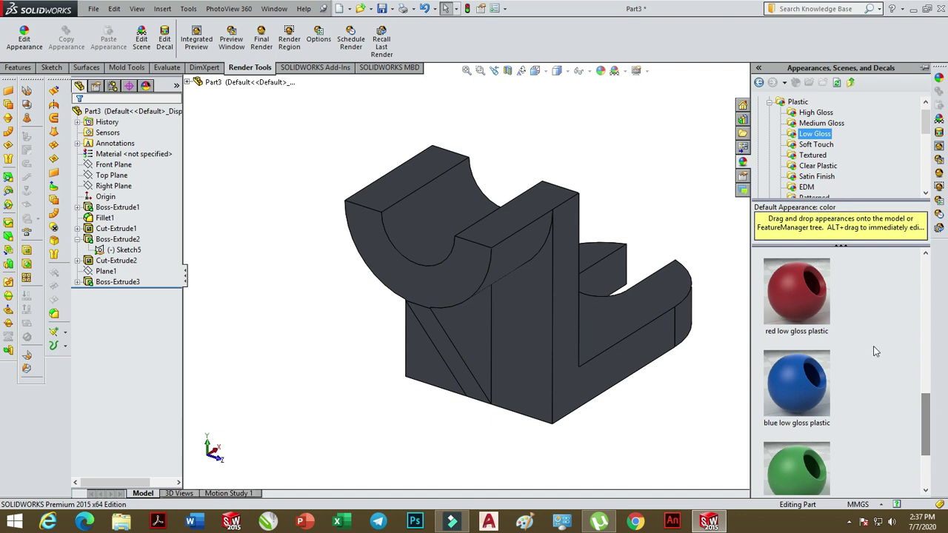
{"action": "left_click_drag", "start_coordinate": [797, 294], "coordinate": [573, 327]}
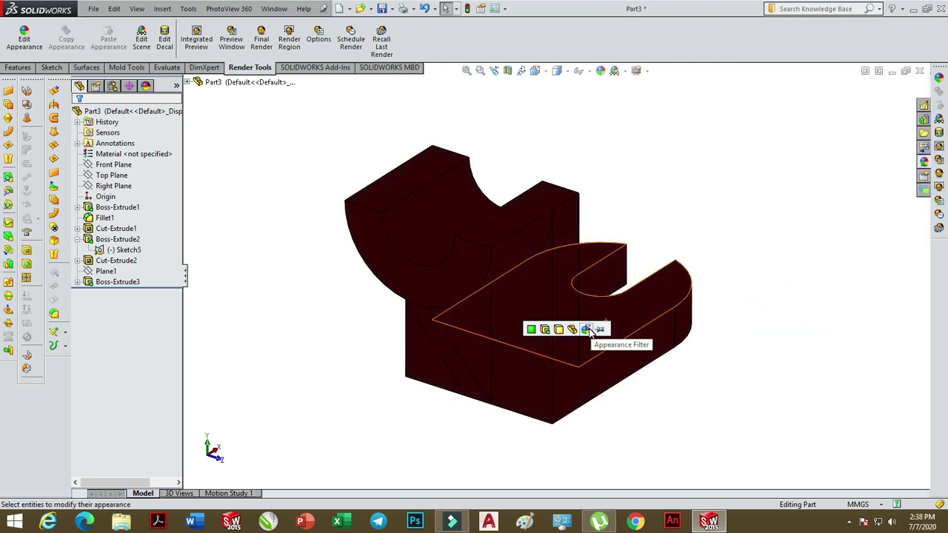
{"action": "left_click", "coordinate": [587, 329]}
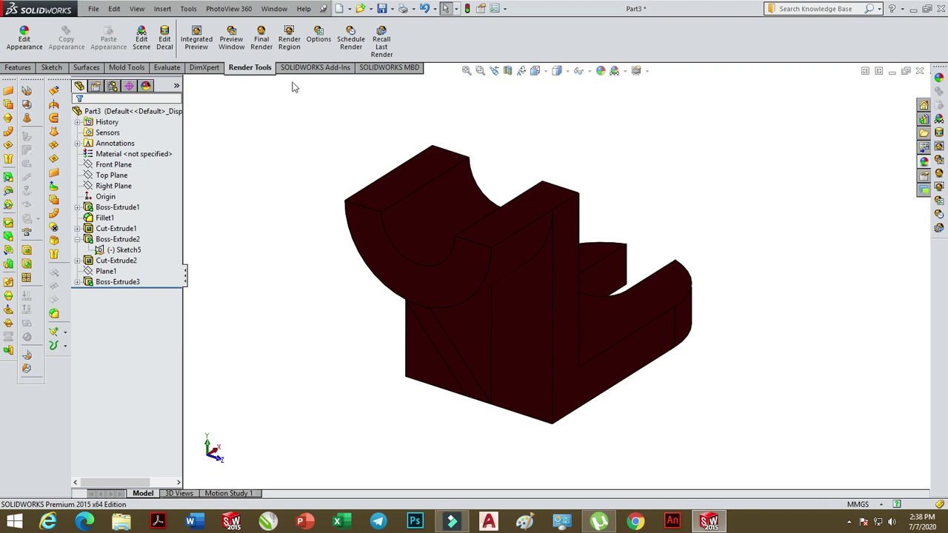
{"action": "left_click", "coordinate": [234, 50]}
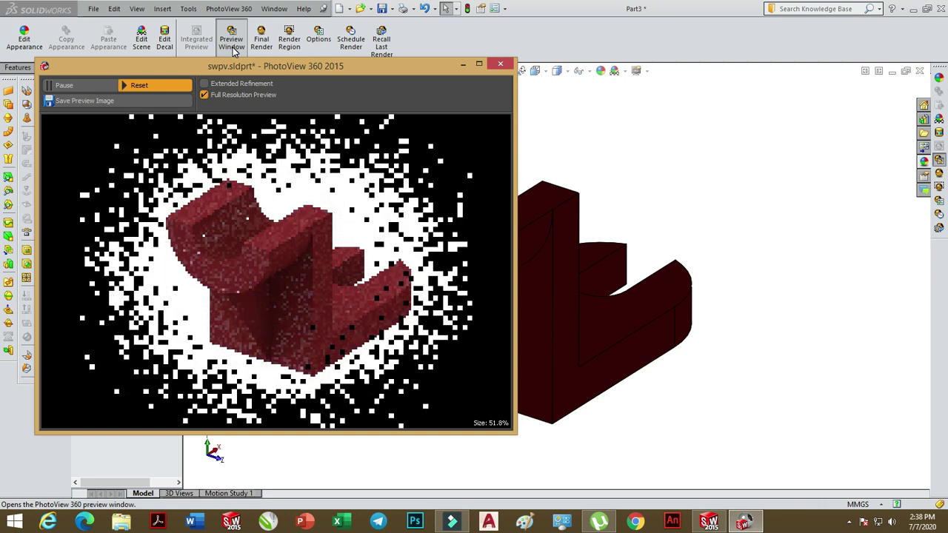
{"action": "left_click", "coordinate": [501, 65]}
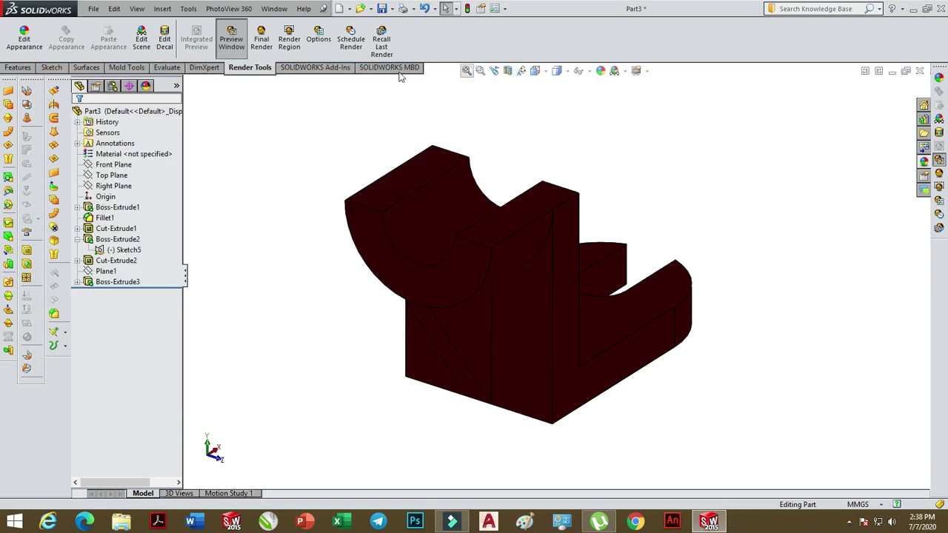
- Run a PhotoView 360 final render of the red bracket
{"action": "left_click", "coordinate": [263, 49]}
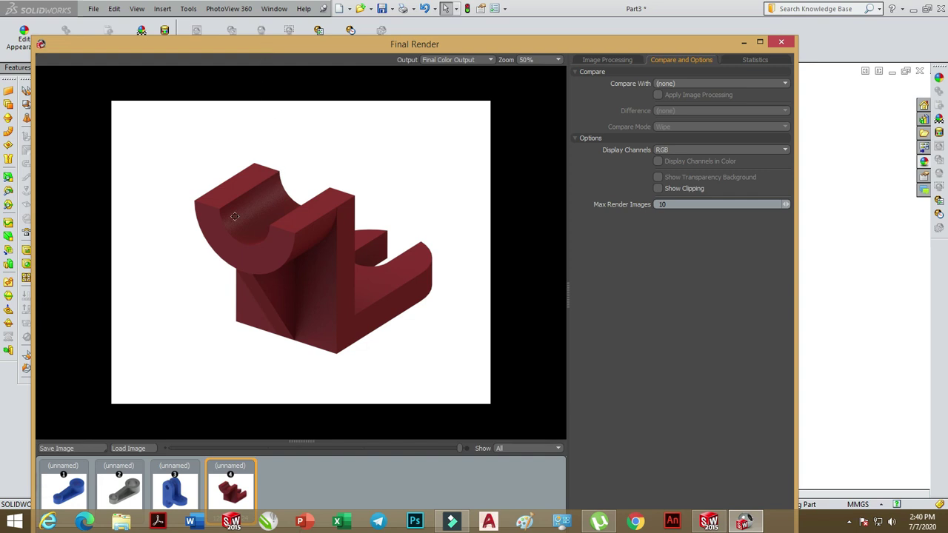
- Save the final render to the Desktop as the JPEG image sw3b
{"action": "left_click", "coordinate": [73, 448]}
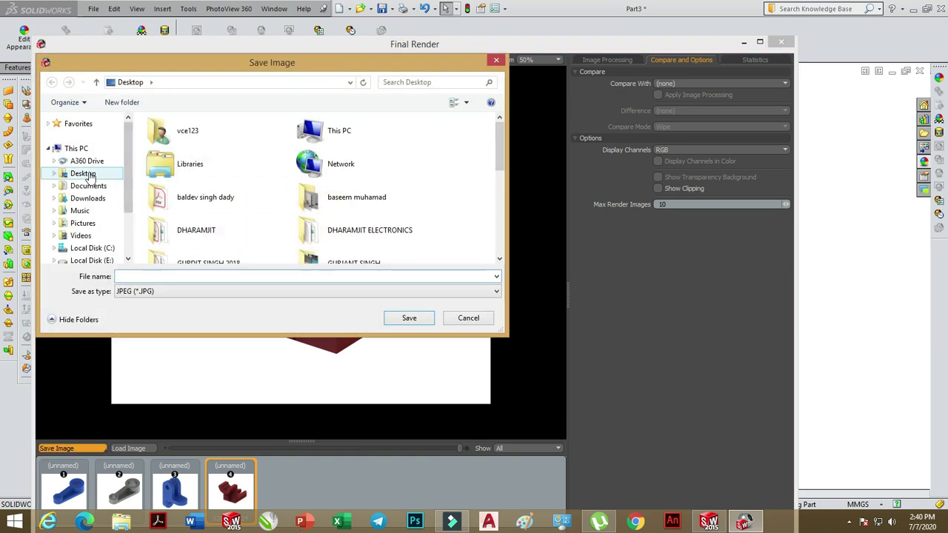
{"action": "left_click", "coordinate": [85, 175]}
{"action": "left_click", "coordinate": [216, 279]}
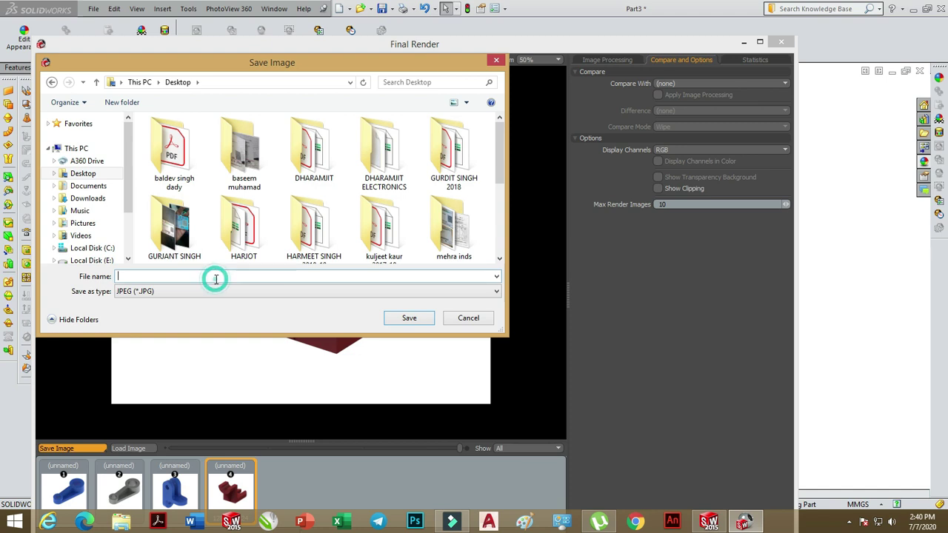
{"action": "type", "text": "sw"}
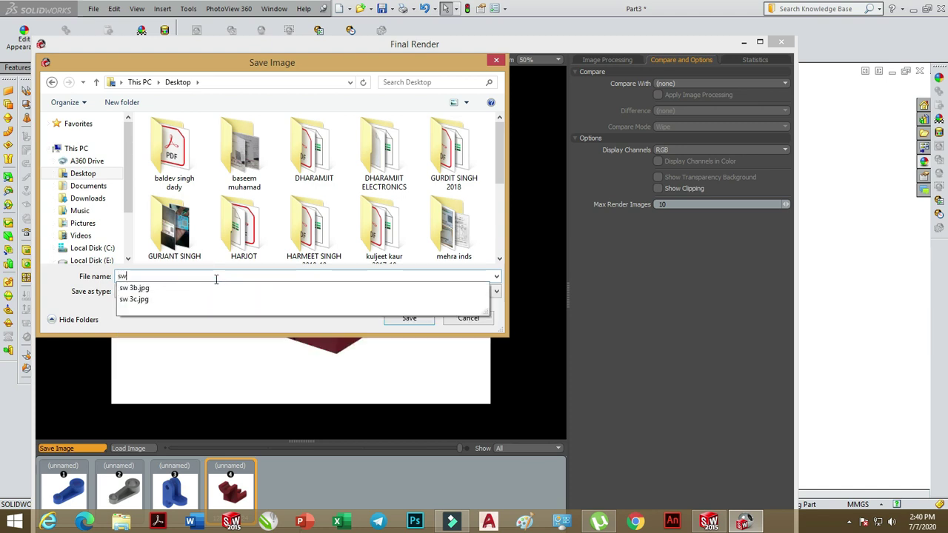
{"action": "type", "text": "3b"}
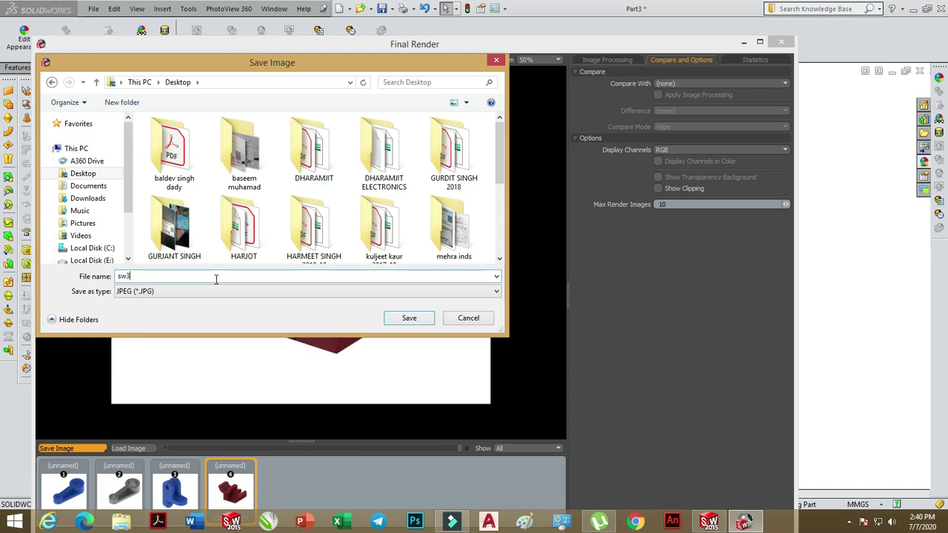
{"action": "left_click", "coordinate": [409, 317]}
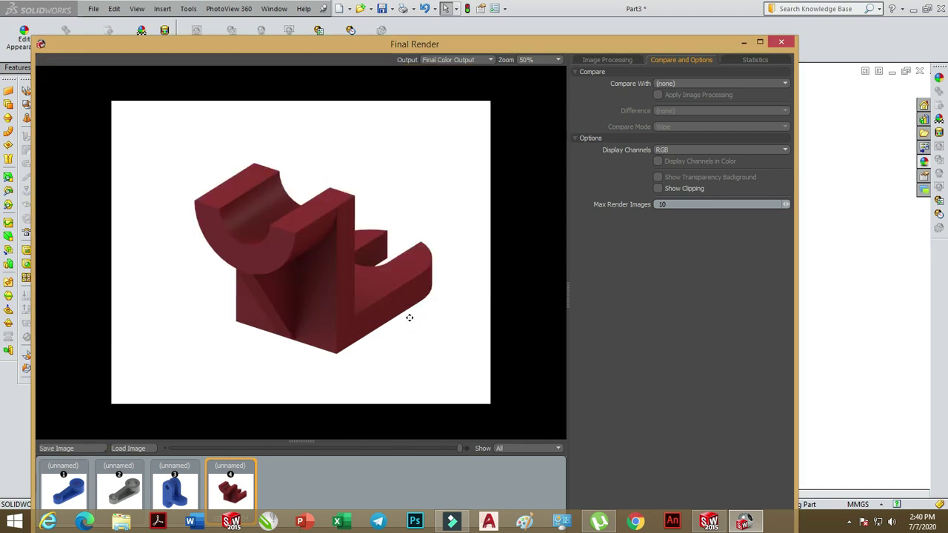